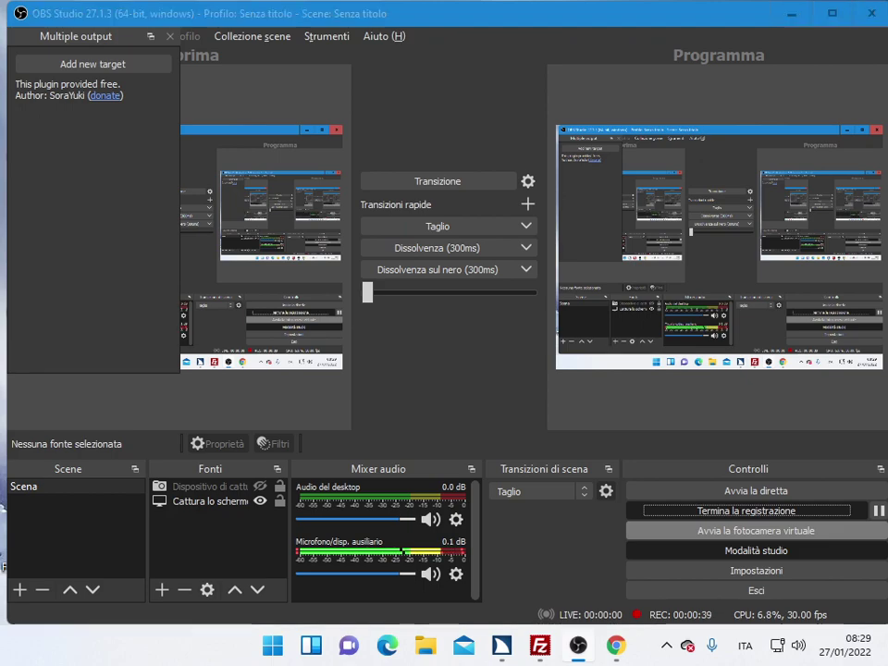
Step: Switch to the Chrome window showing the Open-Shell releases page and maximize it
{"action": "key", "text": "alt+Tab"}
{"action": "key", "text": "alt+Tab"}
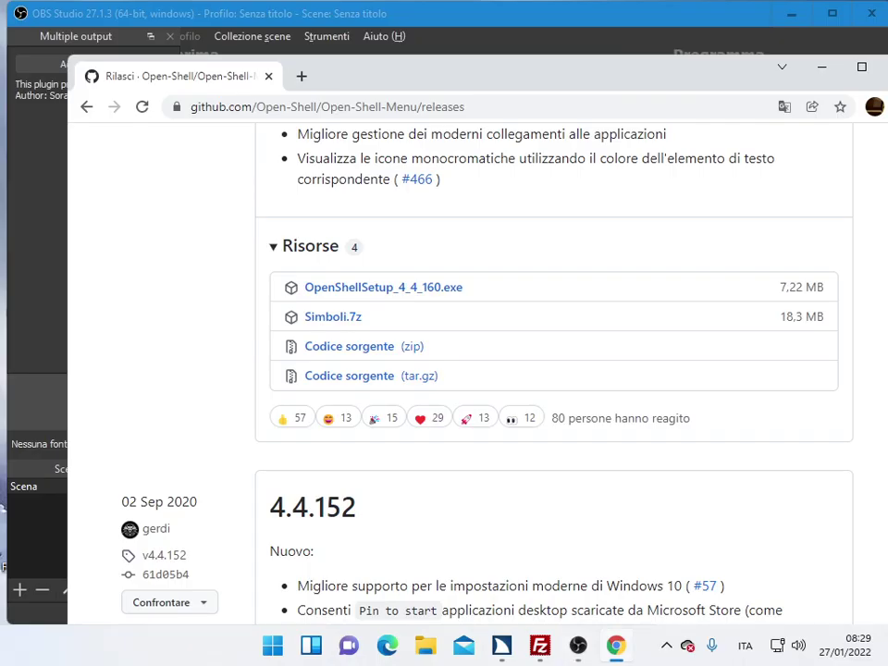
{"action": "key", "text": "alt+space"}
{"action": "key", "text": "Up"}
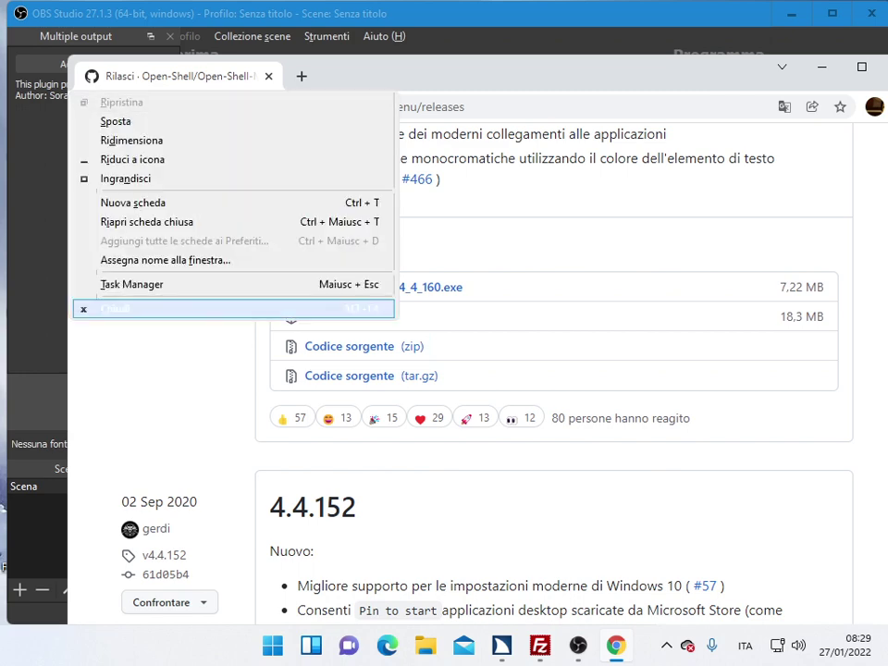
{"action": "key", "text": "Up"}
{"action": "key", "text": "Up"}
{"action": "key", "text": "Up"}
{"action": "key", "text": "Up"}
{"action": "key", "text": "Up"}
{"action": "key", "text": "Up"}
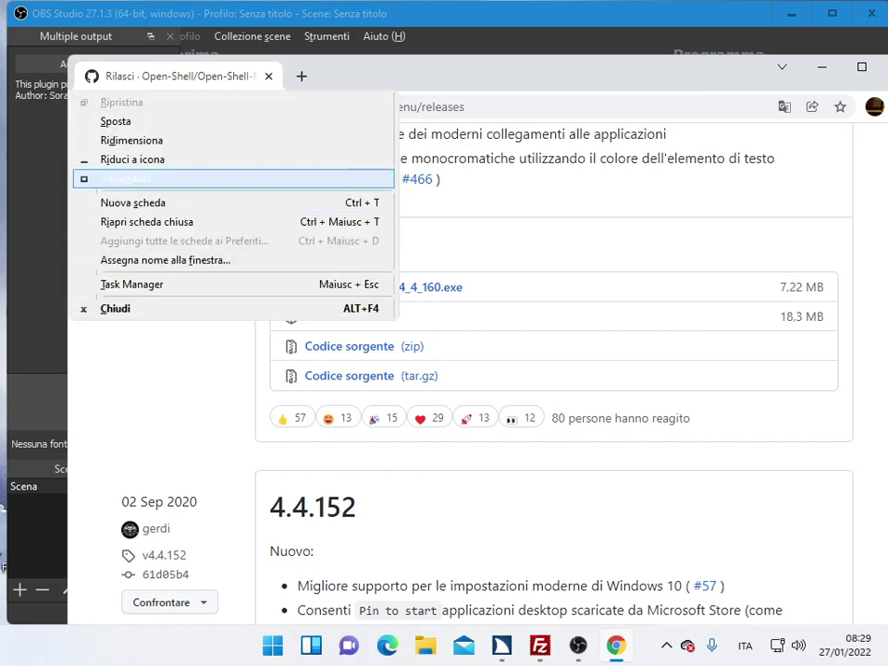
{"action": "key", "text": "Return"}
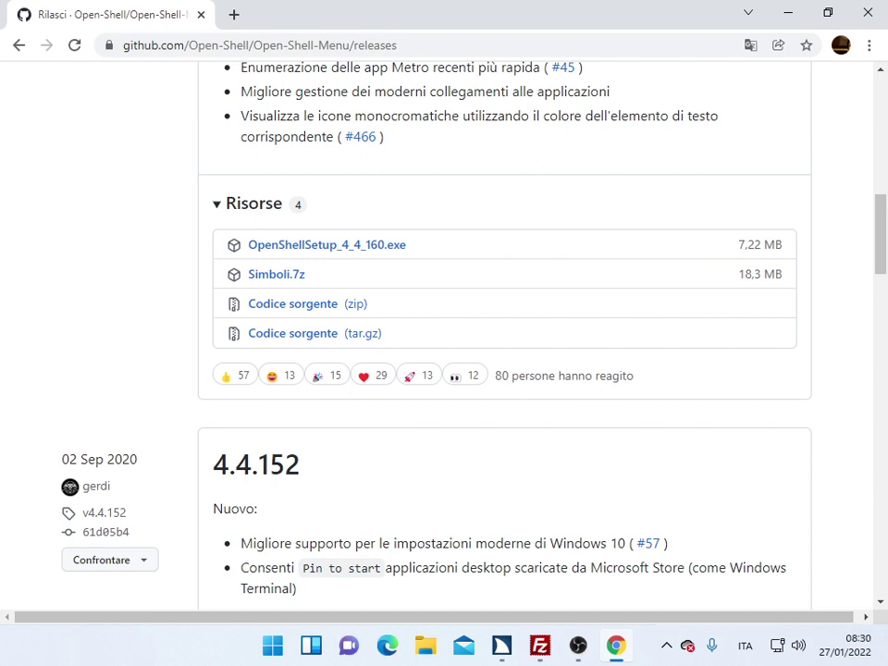
Step: Go to the 4.4.160 release entry on the Open-Shell-Menu releases page
{"action": "scroll", "coordinate": [104, 337], "scroll_direction": "up", "scroll_amount": 8}
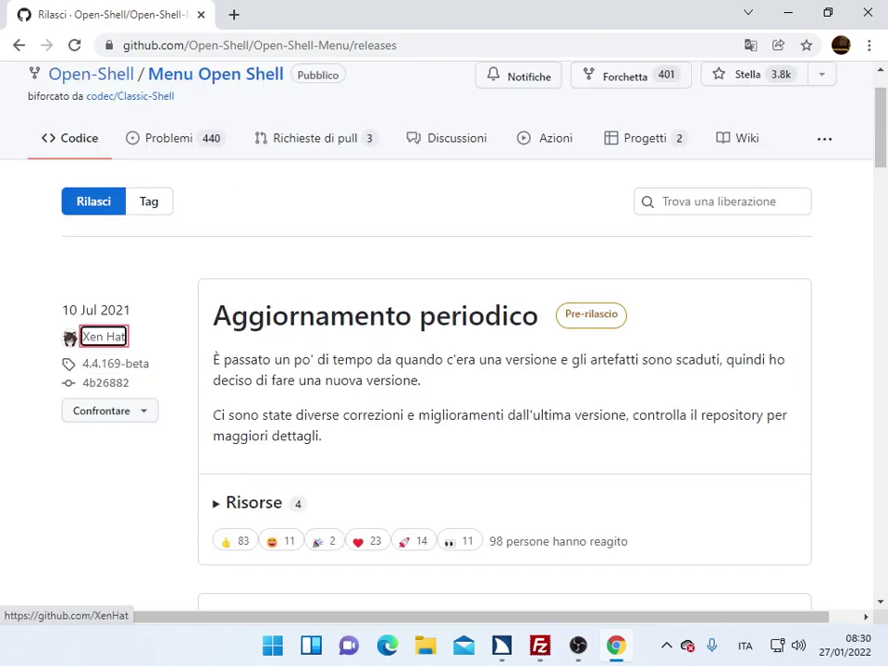
{"action": "left_click", "coordinate": [723, 201]}
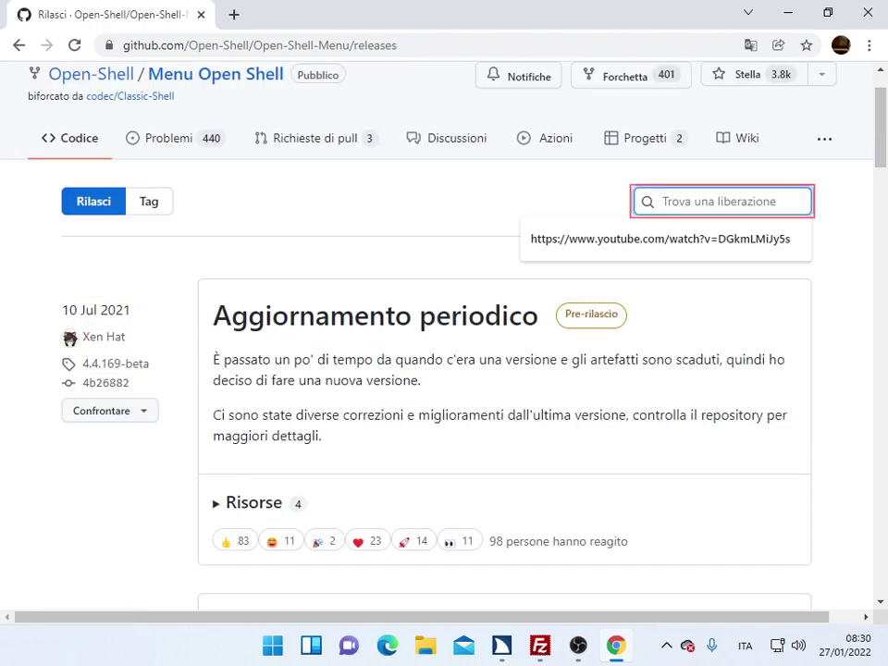
{"action": "key", "text": "Escape"}
{"action": "key", "text": "h"}
{"action": "key", "text": "h"}
{"action": "key", "text": "h"}
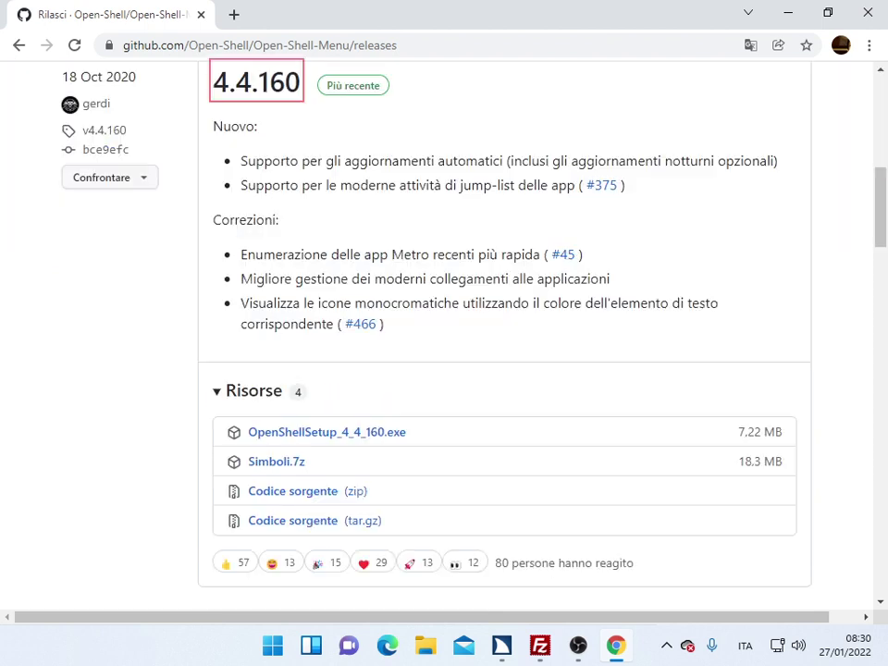
Step: Read through the 4.4.160 release notes and download OpenShellSetup_4_4_160.exe from its resources
{"action": "key", "text": "Down"}
{"action": "key", "text": "Down"}
{"action": "key", "text": "Down"}
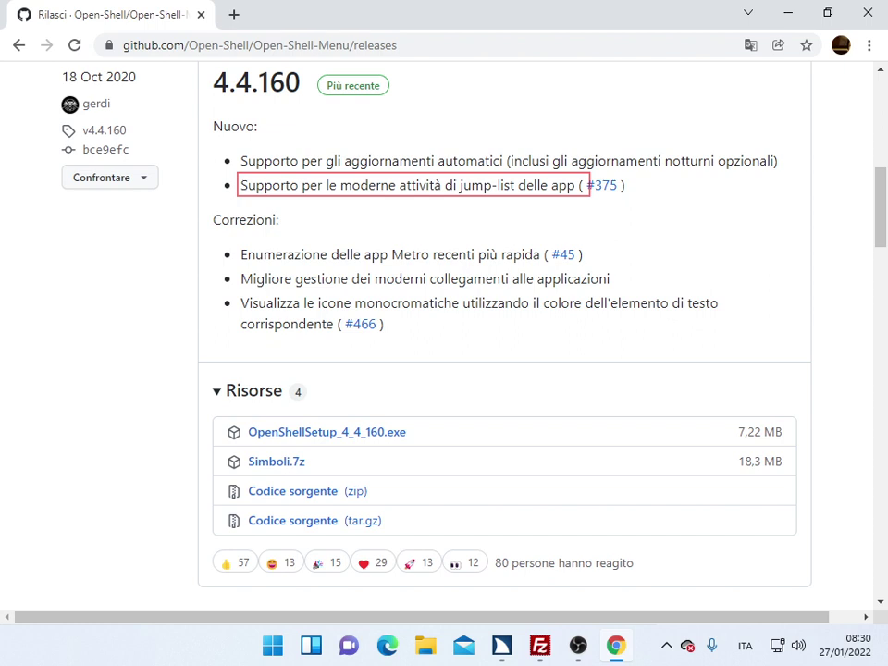
{"action": "key", "text": "Down"}
{"action": "key", "text": "Down"}
{"action": "key", "text": "Down"}
{"action": "key", "text": "Down"}
{"action": "key", "text": "Down"}
{"action": "key", "text": "Down"}
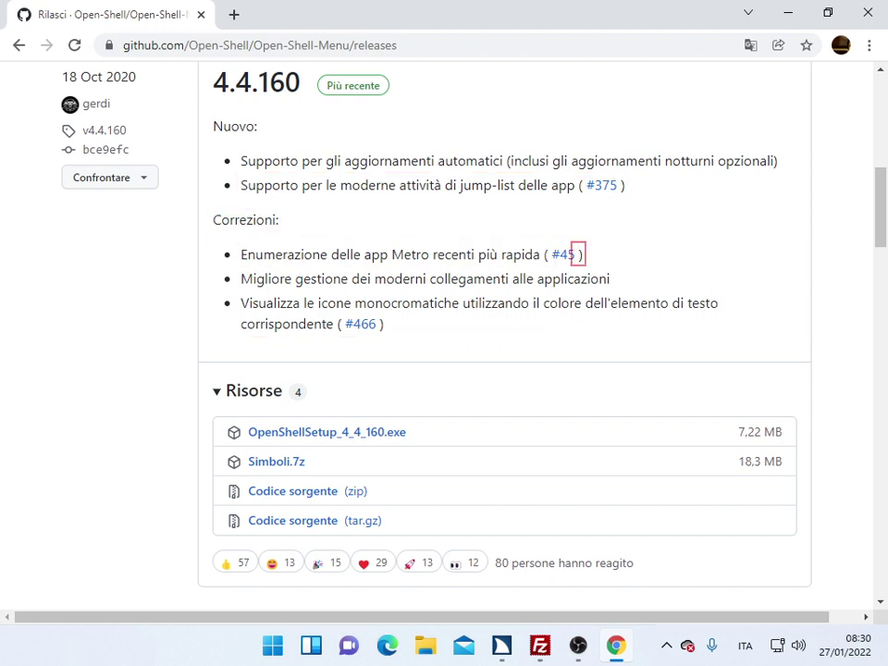
{"action": "key", "text": "Down"}
{"action": "key", "text": "Down"}
{"action": "key", "text": "Down"}
{"action": "key", "text": "Down"}
{"action": "key", "text": "Down"}
{"action": "key", "text": "Down"}
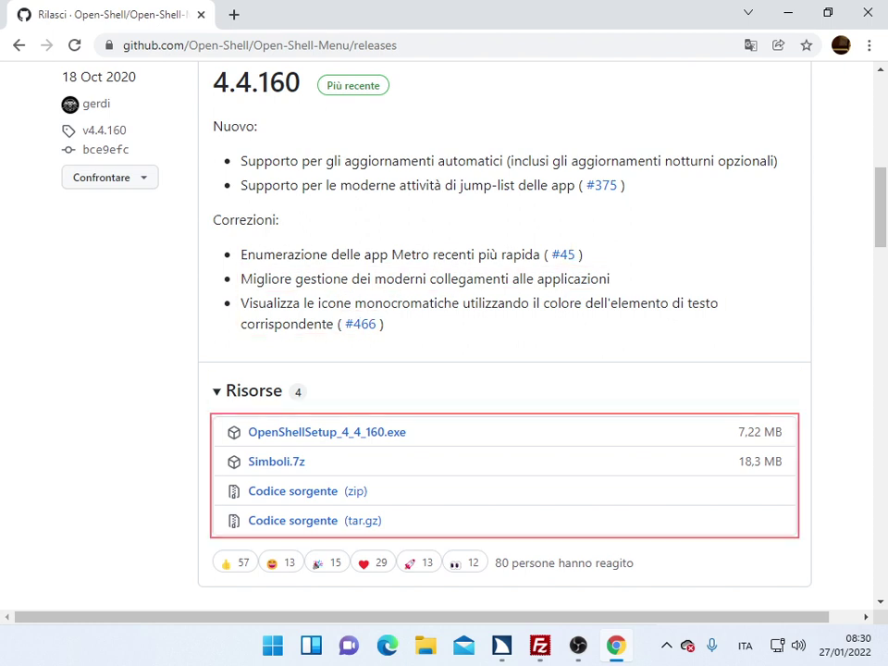
{"action": "key", "text": "Down"}
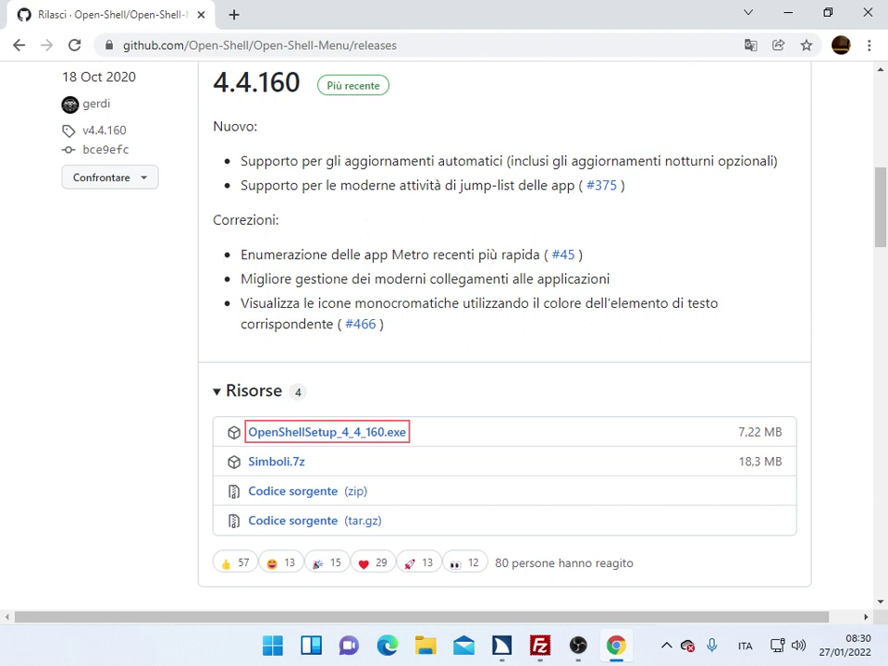
{"action": "key", "text": "Return"}
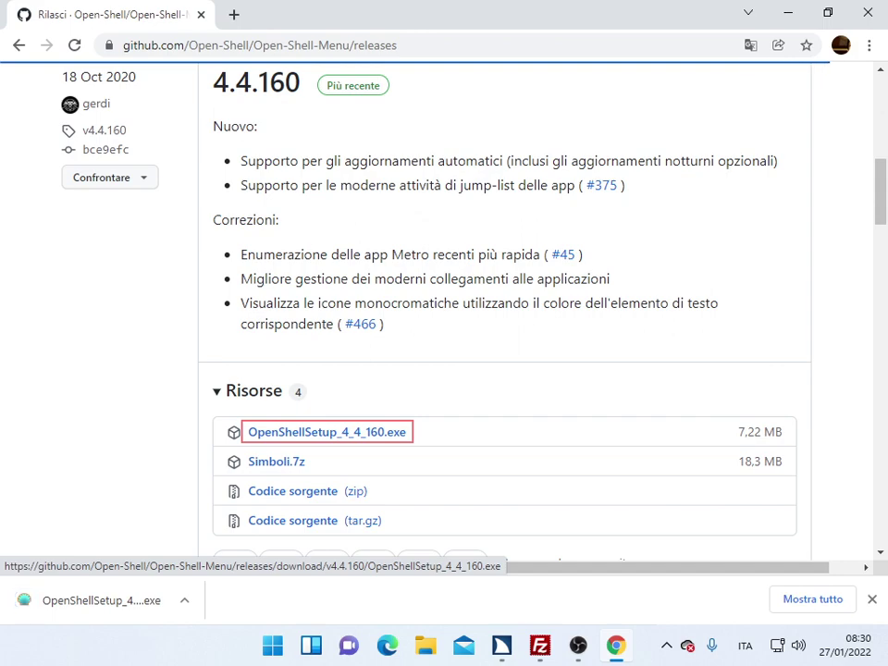
Step: Close the browser and open Questo PC from the desktop
{"action": "key", "text": "alt+F4"}
{"action": "key", "text": "super+d"}
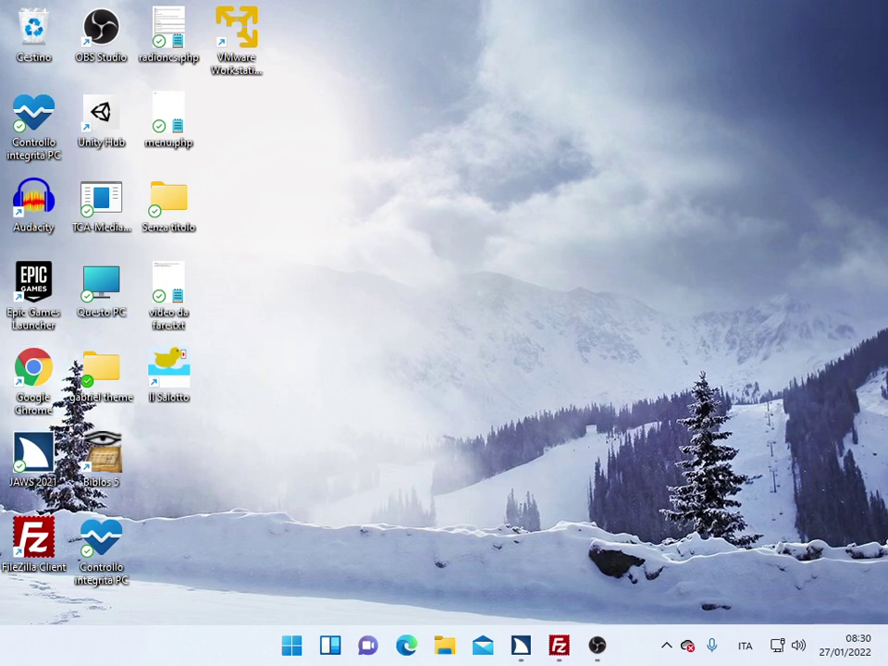
{"action": "key", "text": "Return"}
Step: Open the Download folder and launch the downloaded Open-Shell installer
{"action": "key", "text": "ctrl+a"}
{"action": "key", "text": "Right"}
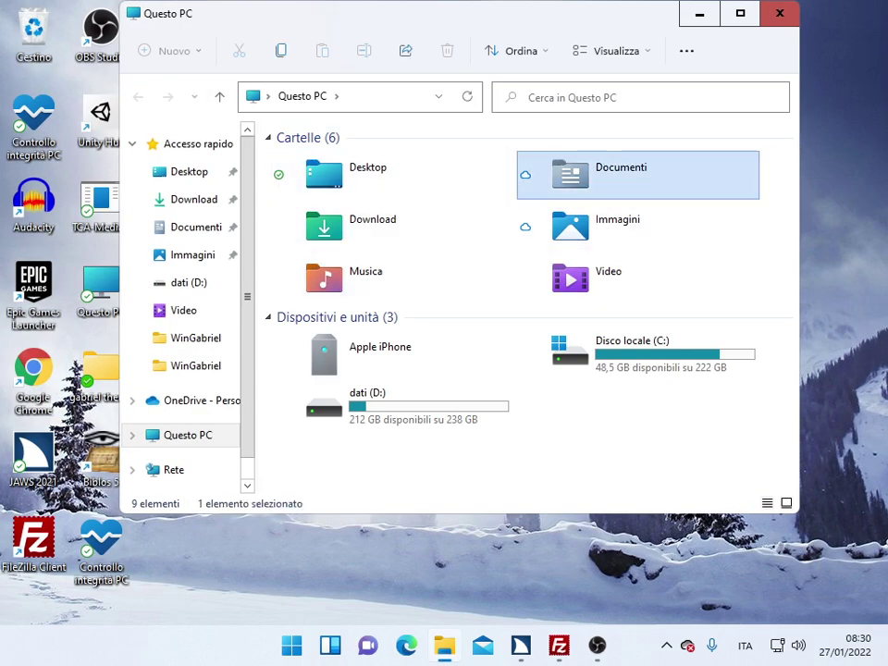
{"action": "key", "text": "Right"}
{"action": "key", "text": "Return"}
{"action": "key", "text": "Down"}
{"action": "key", "text": "Down"}
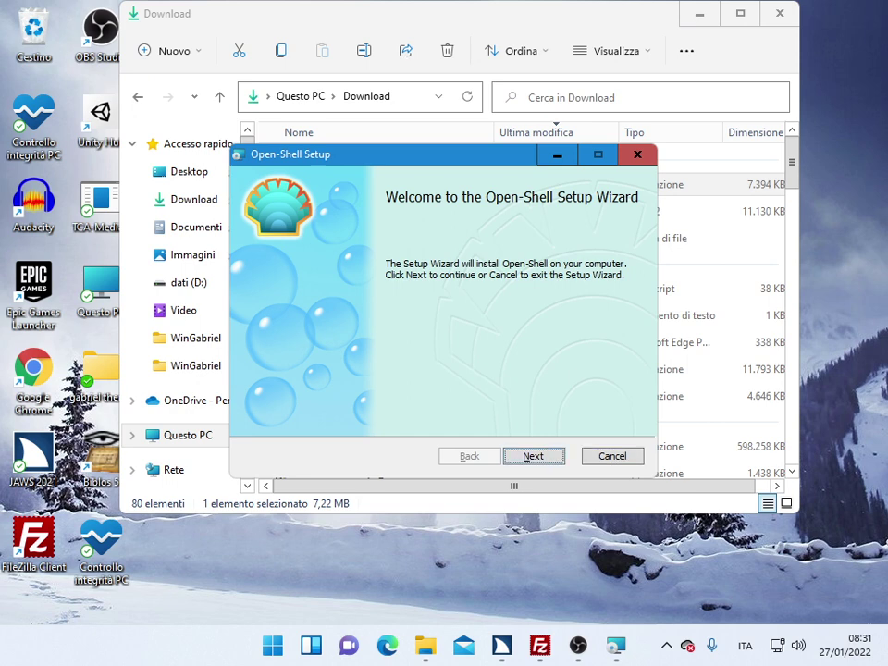
{"action": "key", "text": "alt+space"}
{"action": "key", "text": "Up"}
{"action": "key", "text": "Up"}
{"action": "key", "text": "Escape"}
Step: Start the Open-Shell setup wizard, accept the license agreement terms and continue to the custom setup page
{"action": "key", "text": "Return"}
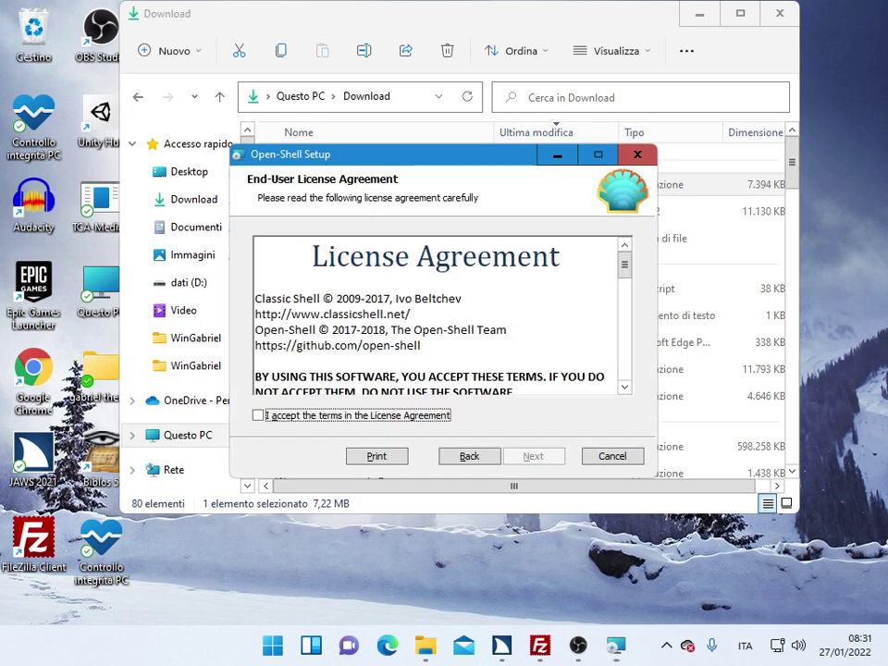
{"action": "key", "text": "Tab"}
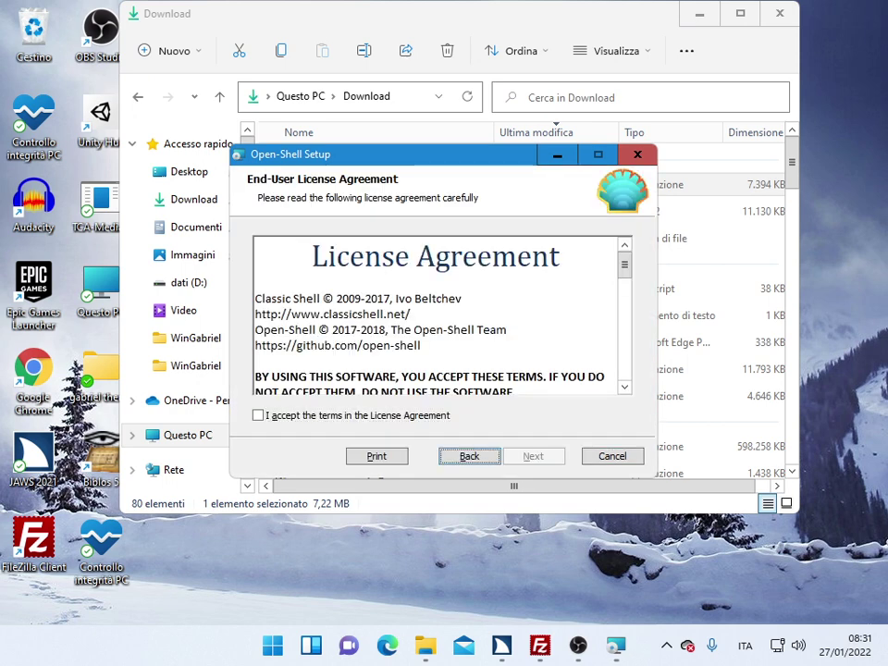
{"action": "key", "text": "shift+Tab"}
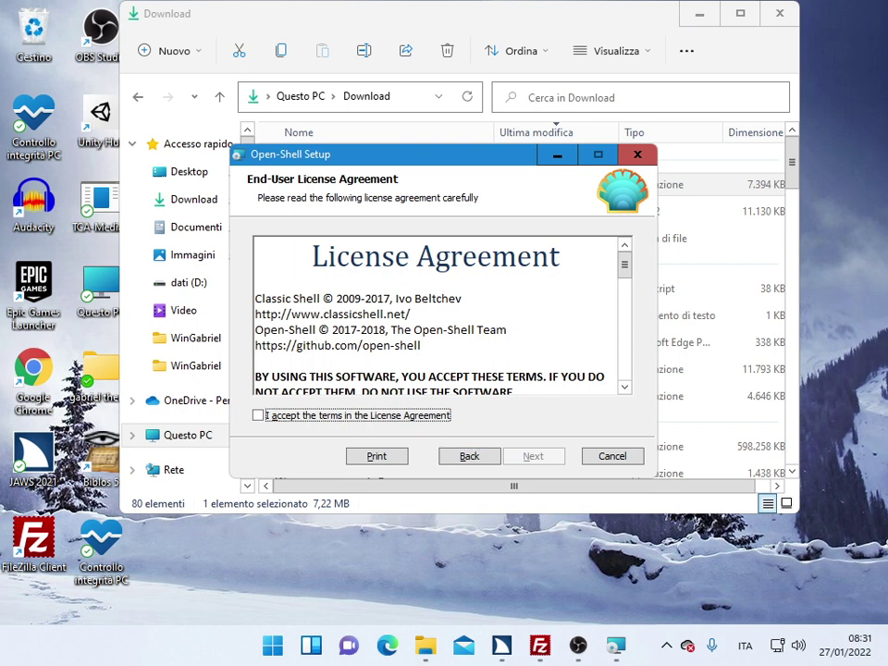
{"action": "key", "text": "space"}
{"action": "key", "text": "Tab"}
{"action": "key", "text": "Tab"}
{"action": "key", "text": "Return"}
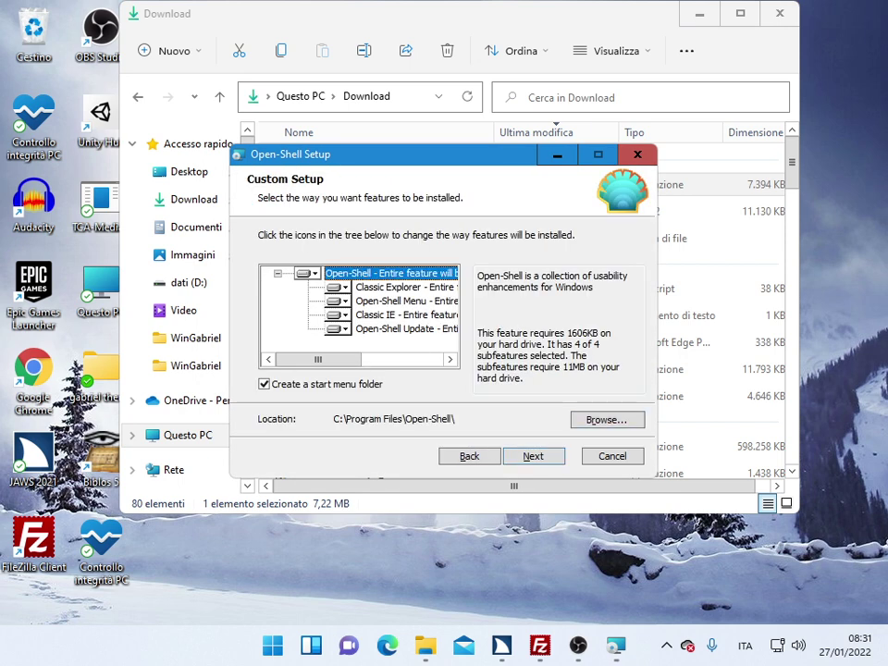
Step: Set the Open-Shell Menu feature to "Will be installed on local hard drive"
{"action": "key", "text": "Tab"}
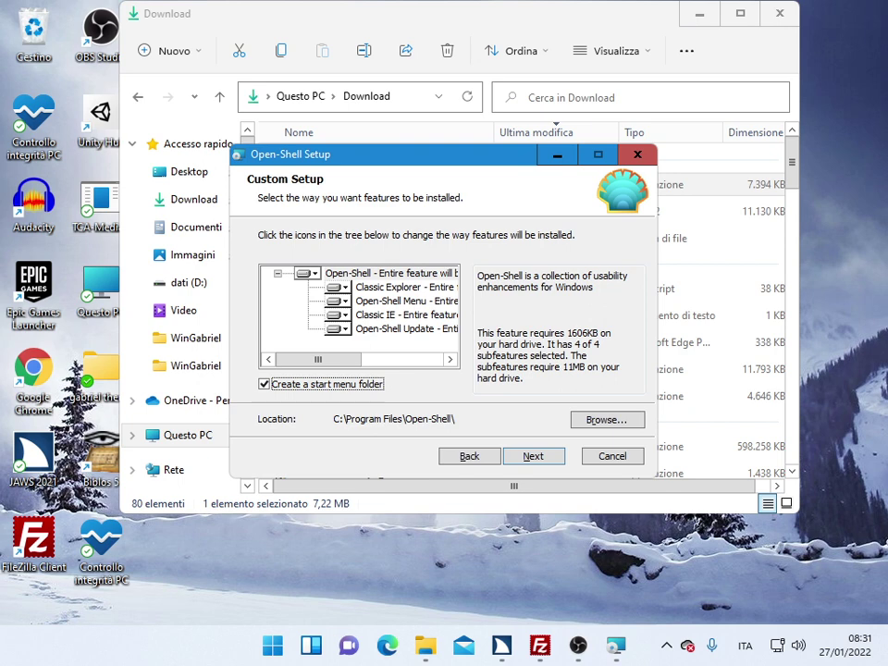
{"action": "key", "text": "shift+Tab"}
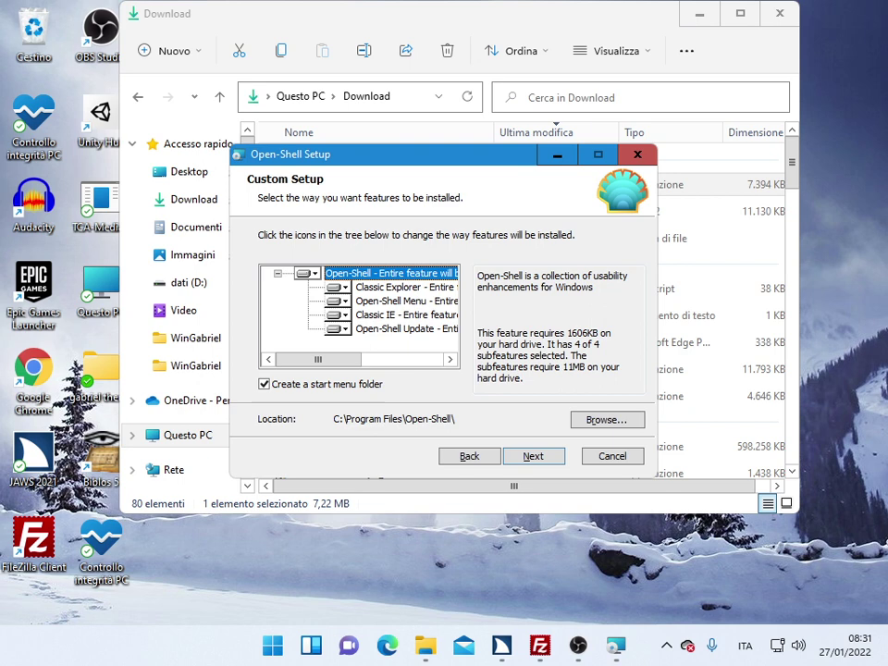
{"action": "key", "text": "Down"}
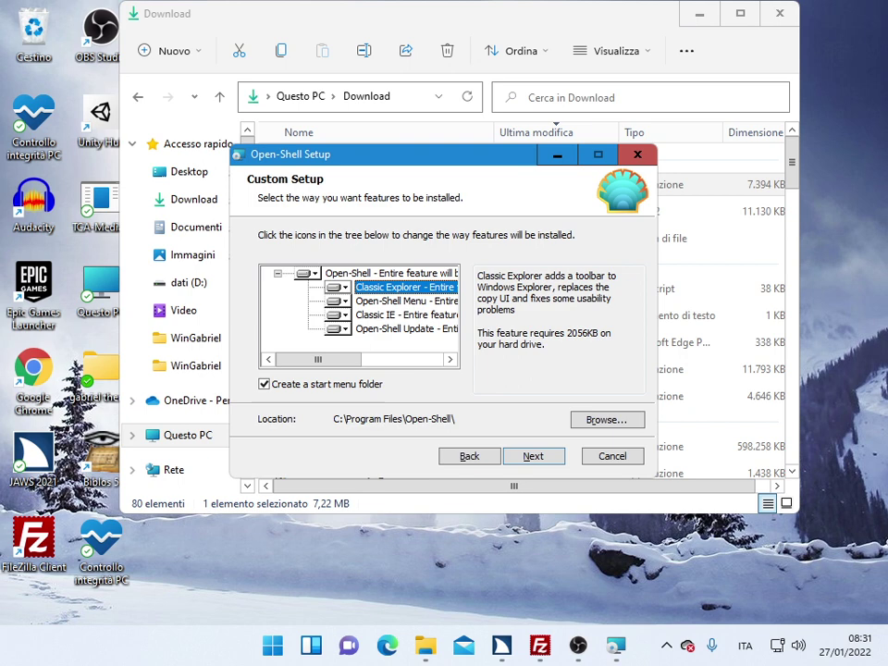
{"action": "key", "text": "Down"}
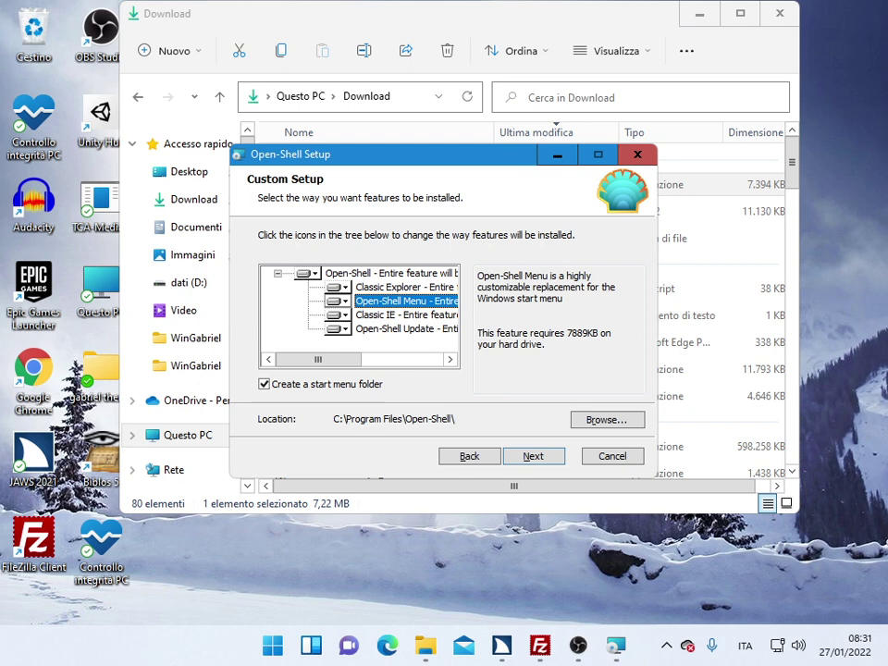
{"action": "key", "text": "space"}
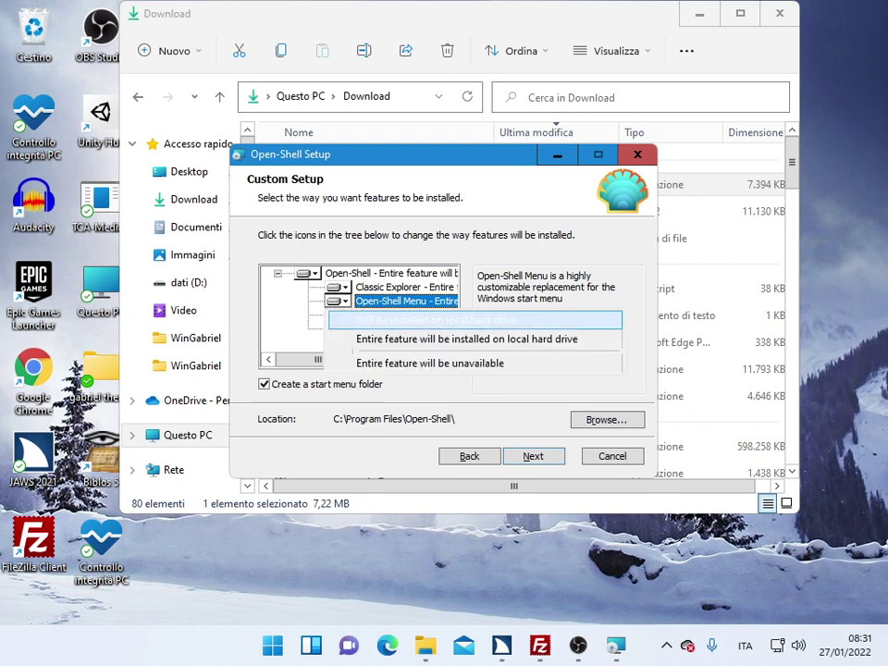
{"action": "key", "text": "Down"}
{"action": "key", "text": "Up"}
{"action": "key", "text": "Down"}
{"action": "key", "text": "Down"}
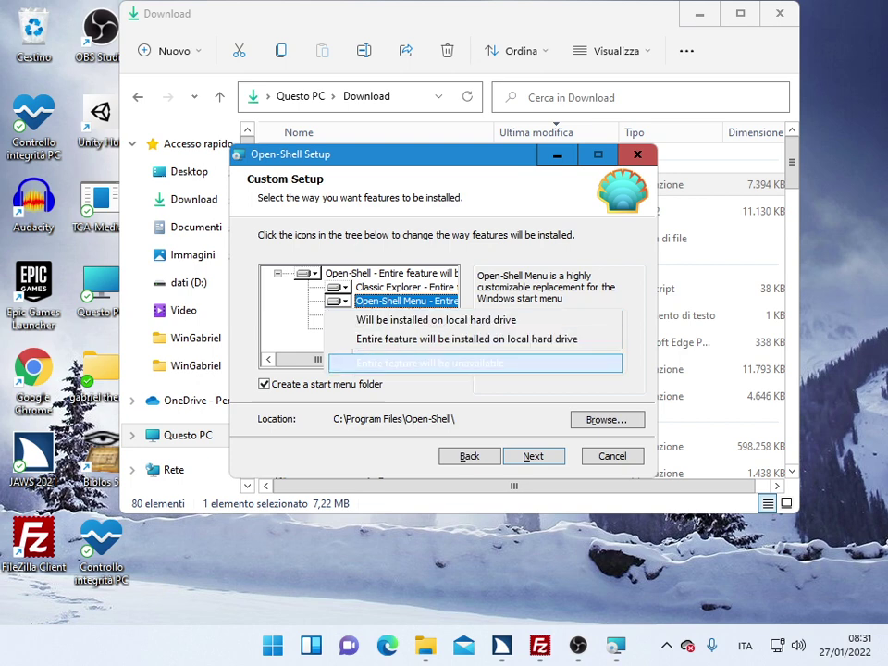
{"action": "key", "text": "Up"}
{"action": "key", "text": "Up"}
{"action": "key", "text": "Return"}
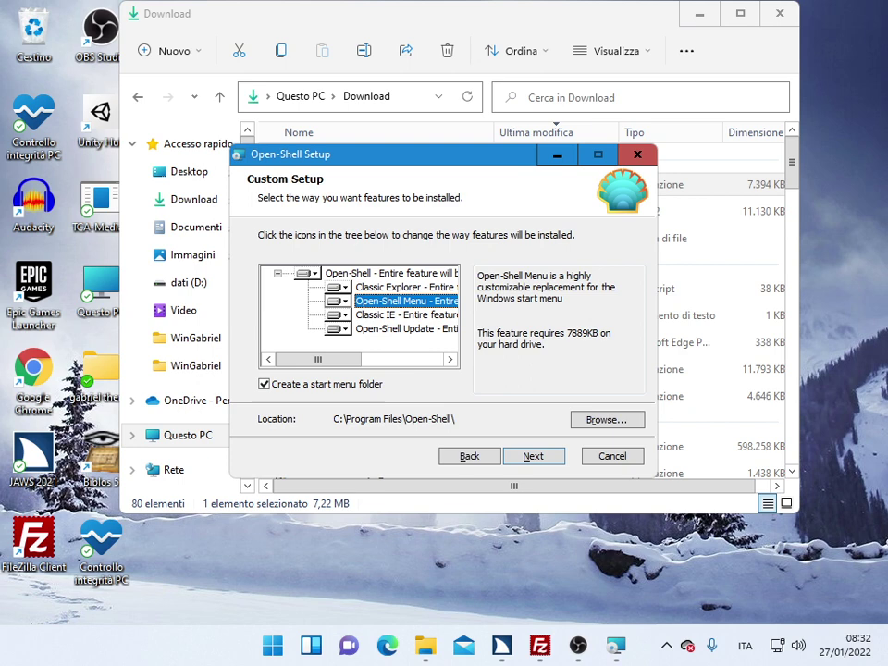
Step: Check the Classic IE and Open-Shell Update feature descriptions and collapse the Open-Shell feature tree
{"action": "left_click", "coordinate": [405, 314]}
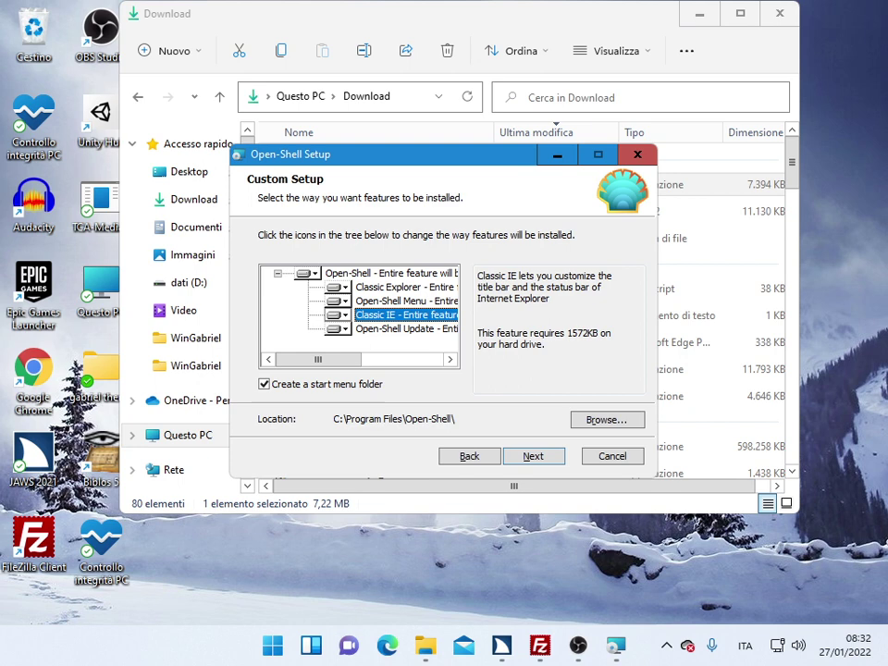
{"action": "left_click", "coordinate": [406, 328]}
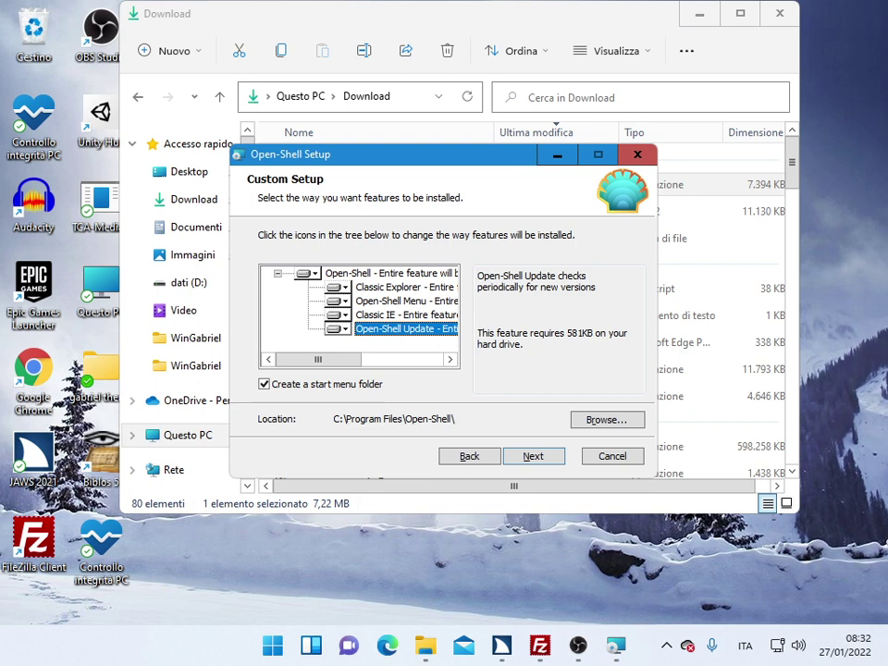
{"action": "key", "text": "Left"}
{"action": "key", "text": "Left"}
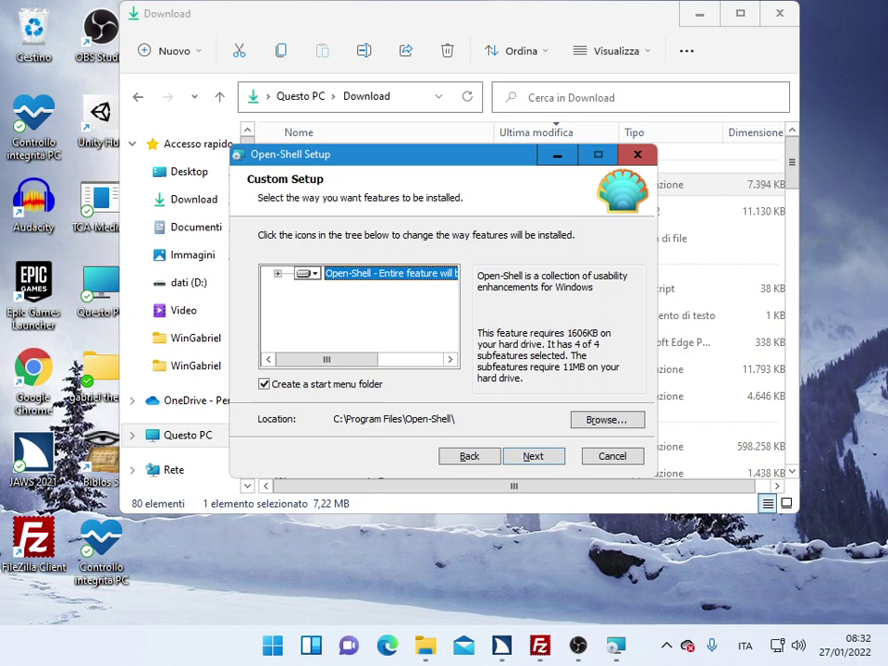
Step: Open the destination folder selection and confirm C:\Program Files\Open-Shell\ as the install location
{"action": "key", "text": "Tab"}
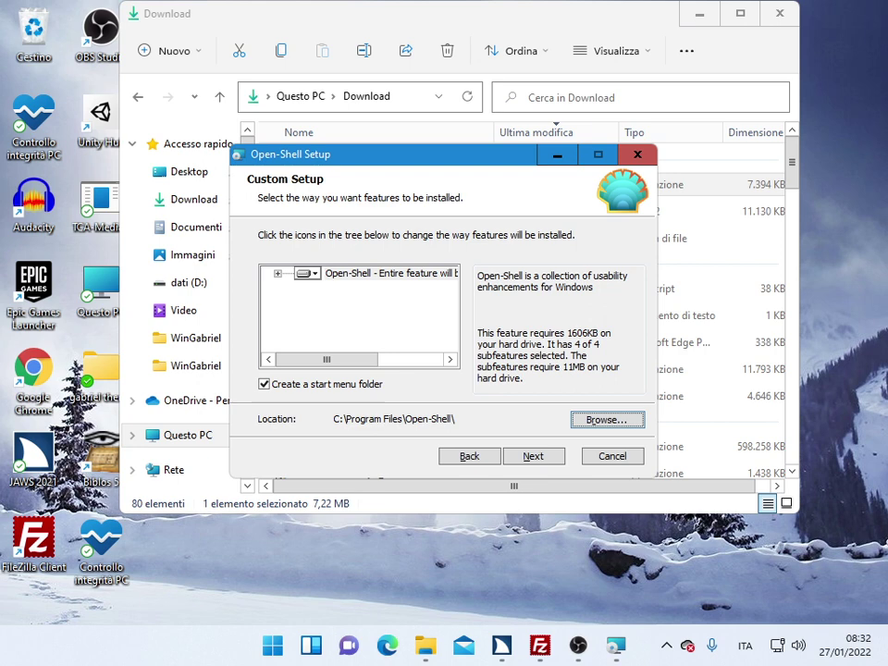
{"action": "key", "text": "Return"}
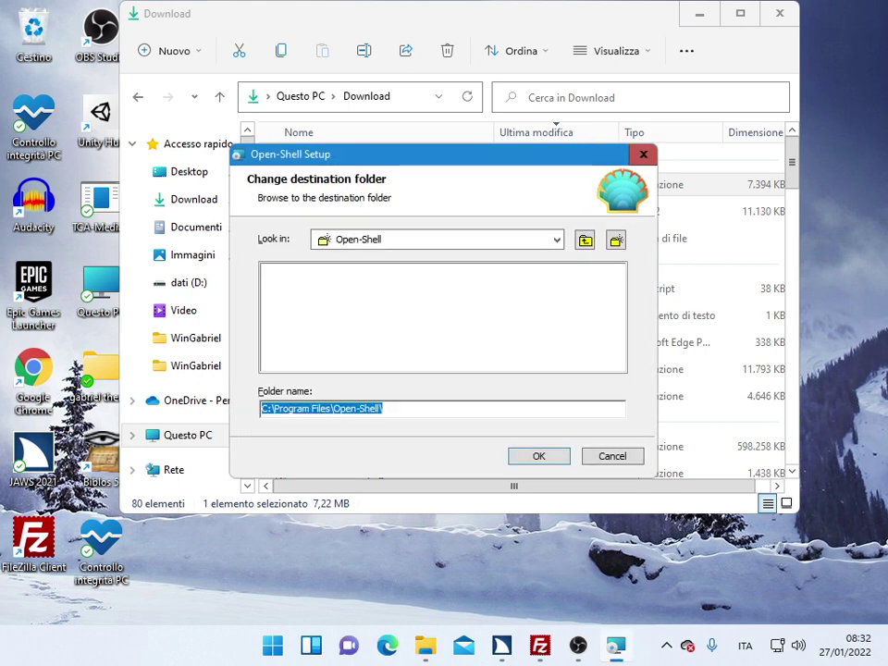
{"action": "key", "text": "Tab"}
{"action": "key", "text": "Tab"}
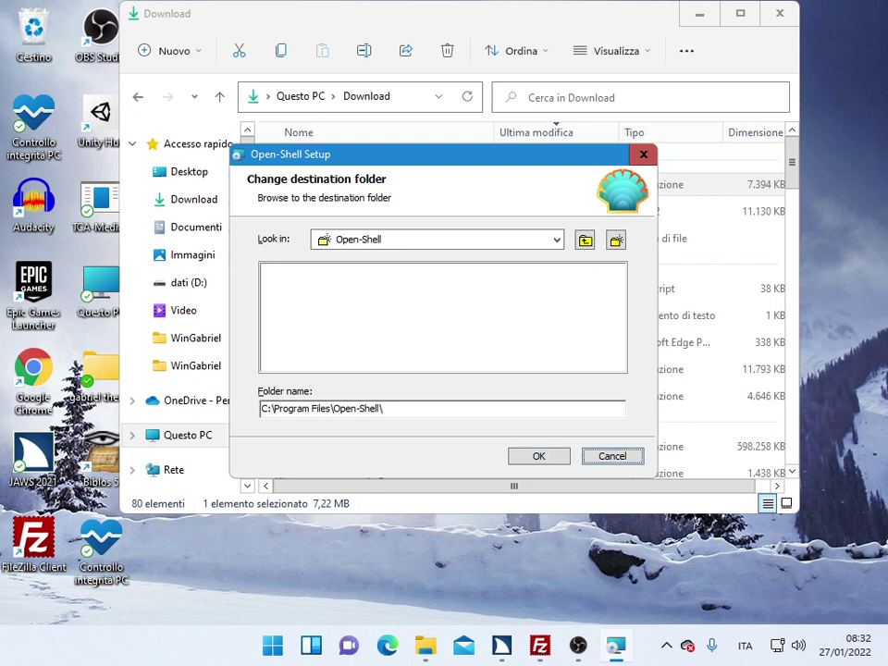
{"action": "key", "text": "shift+Tab"}
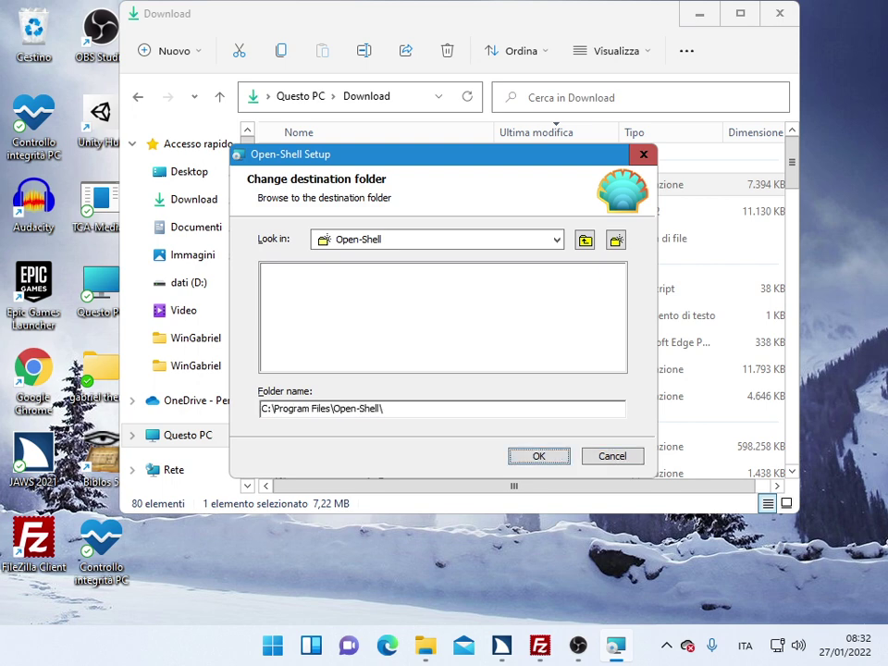
{"action": "key", "text": "Return"}
Step: Continue past the custom setup page with the chosen features and location, and start the Open-Shell installation
{"action": "key", "text": "Tab"}
{"action": "key", "text": "Tab"}
{"action": "key", "text": "Tab"}
{"action": "key", "text": "Tab"}
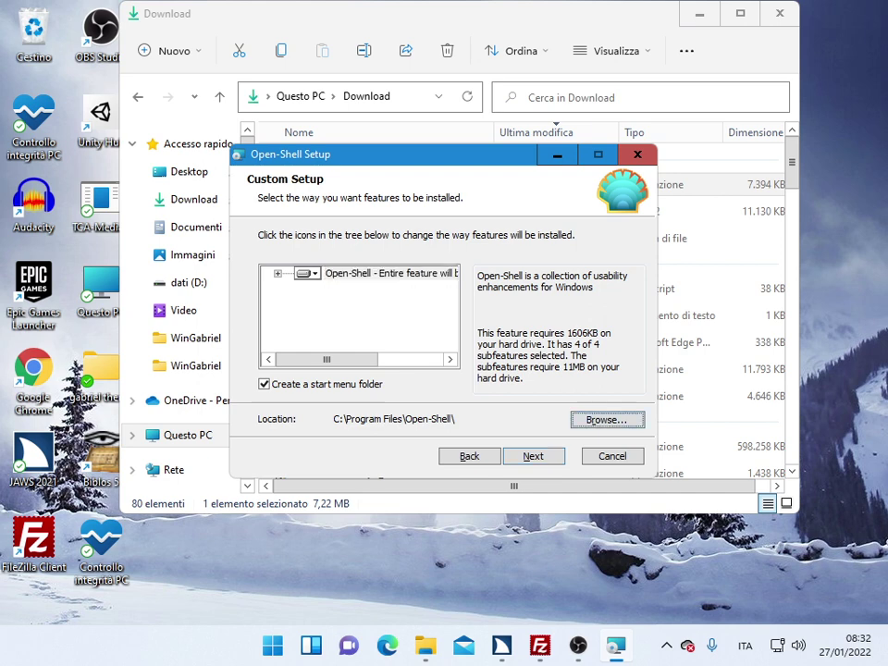
{"action": "key", "text": "shift+Tab"}
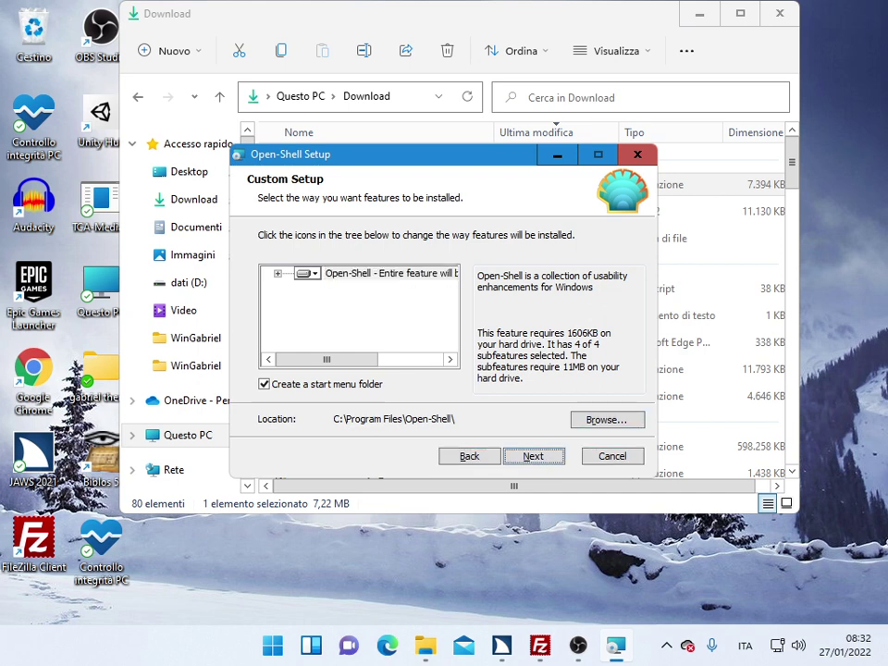
{"action": "key", "text": "Return"}
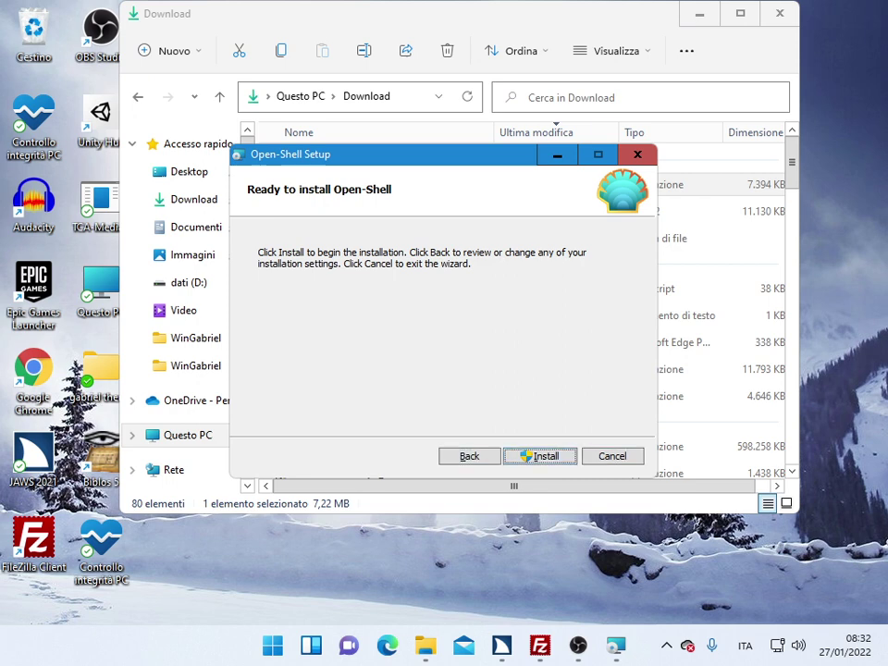
{"action": "key", "text": "Return"}
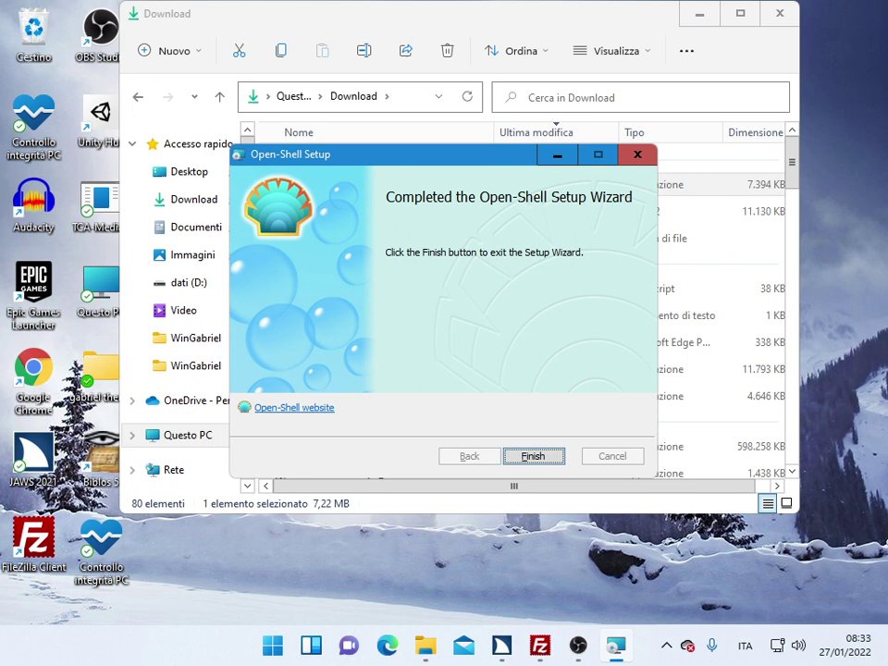
Step: Finish the completed Open-Shell setup wizard and close the Download folder window
{"action": "key", "text": "shift+Tab"}
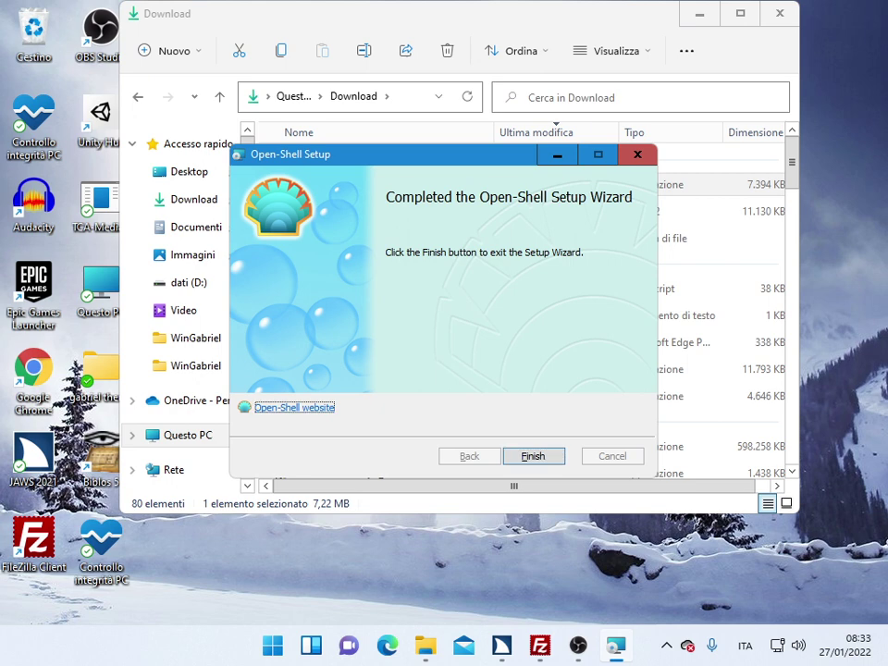
{"action": "key", "text": "Tab"}
{"action": "key", "text": "Return"}
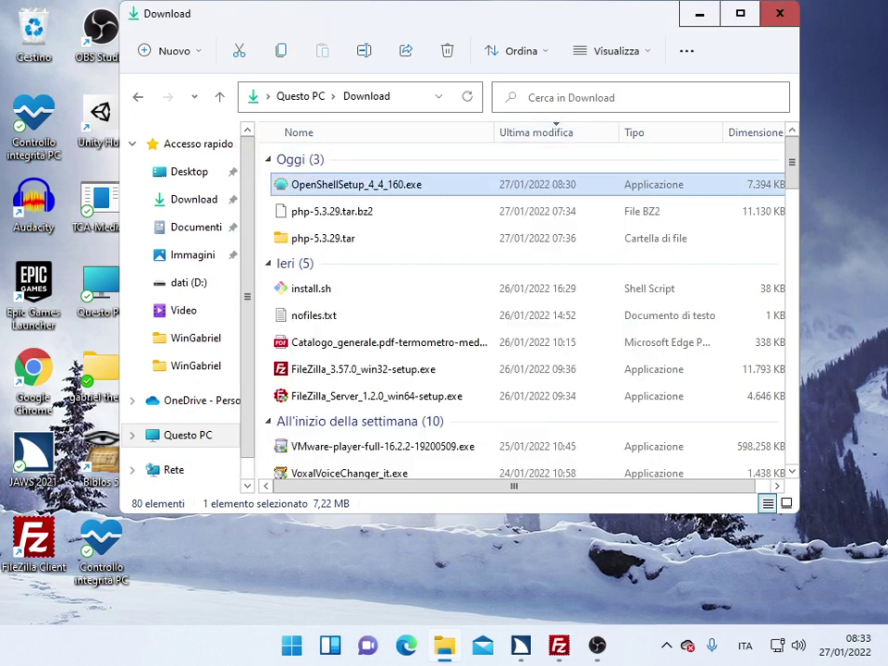
{"action": "key", "text": "alt+F4"}
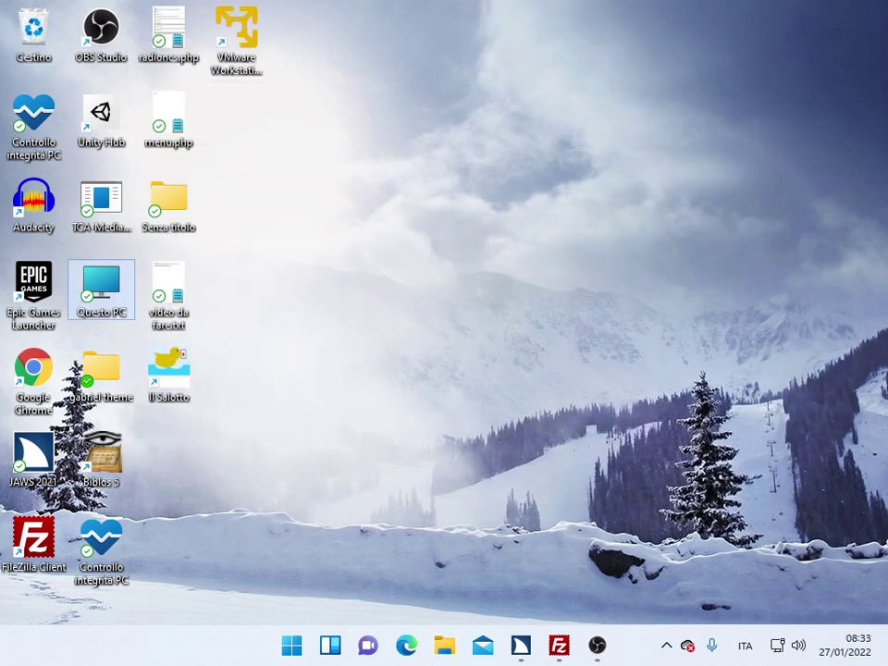
Step: Bring up the Open-Shell Menu settings, go through the classic start menu styles and choose Windows 7 style
{"action": "key", "text": "super"}
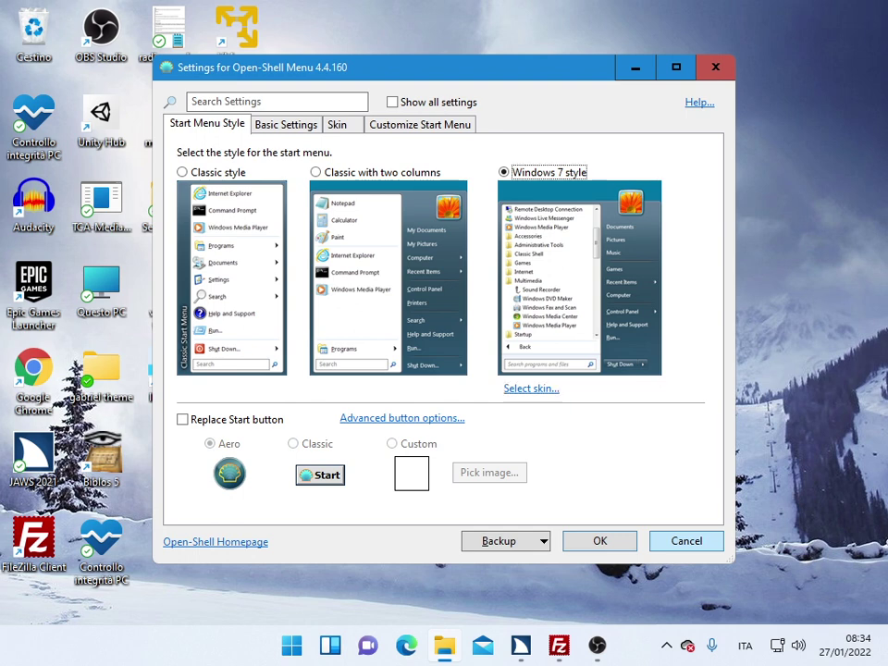
{"action": "key", "text": "Left"}
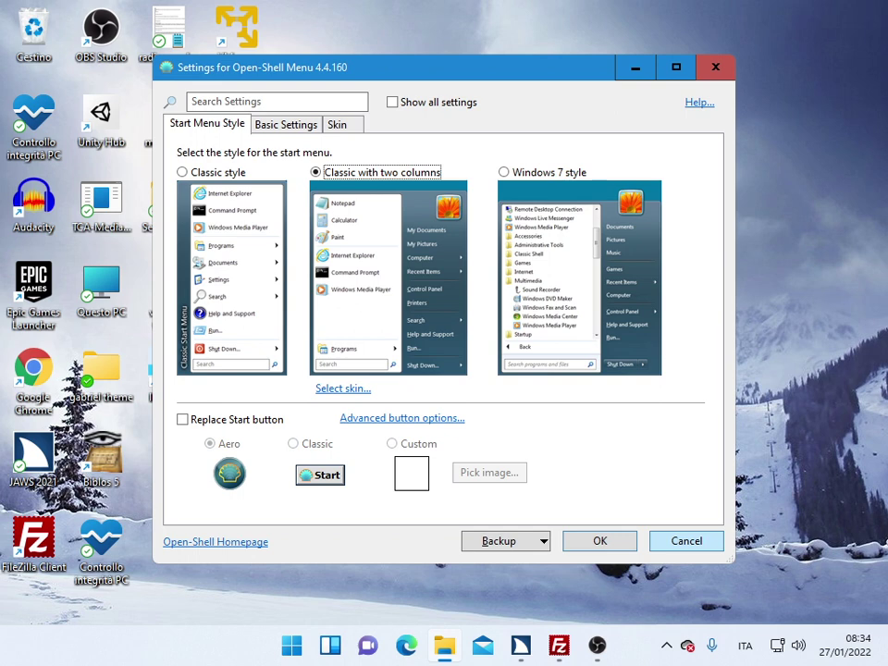
{"action": "key", "text": "Left"}
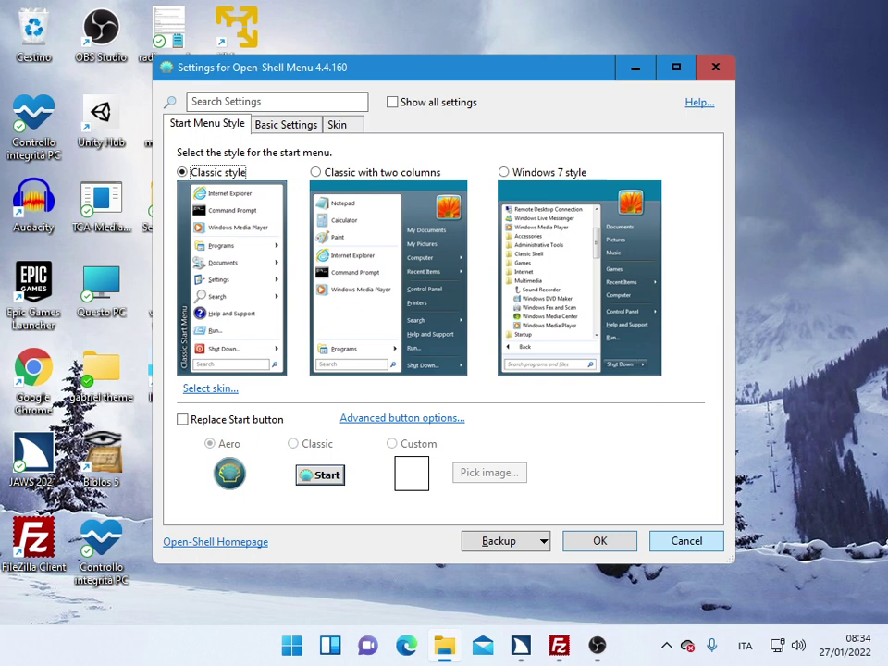
{"action": "key", "text": "Left"}
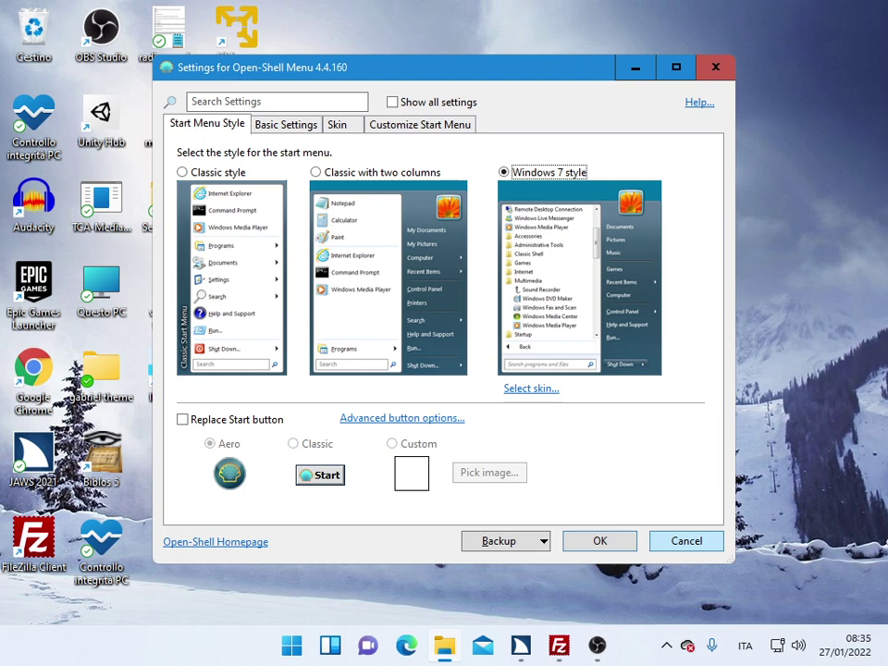
Step: Enable replacing the Start button, keeping the Aero look
{"action": "key", "text": "Tab"}
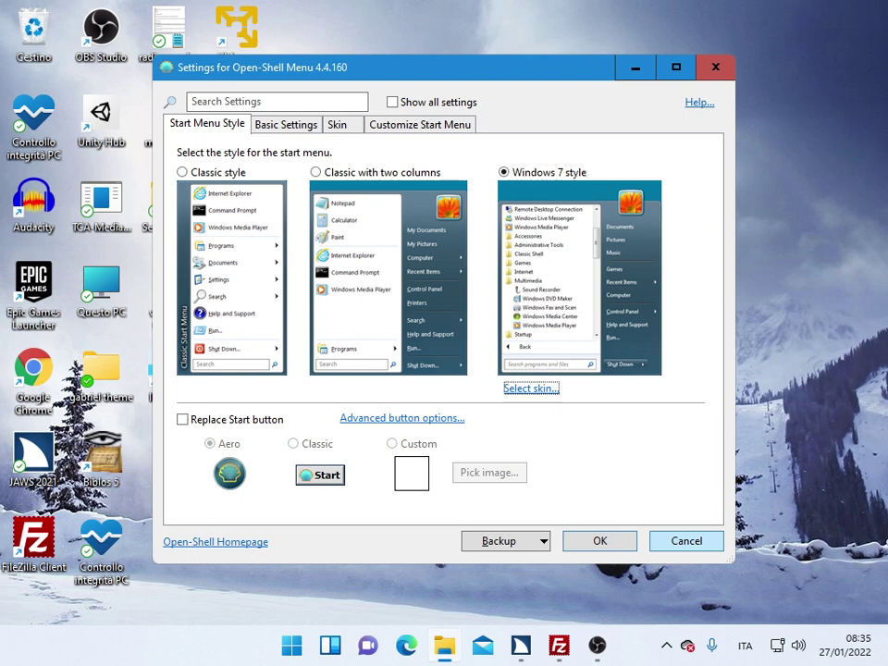
{"action": "key", "text": "Tab"}
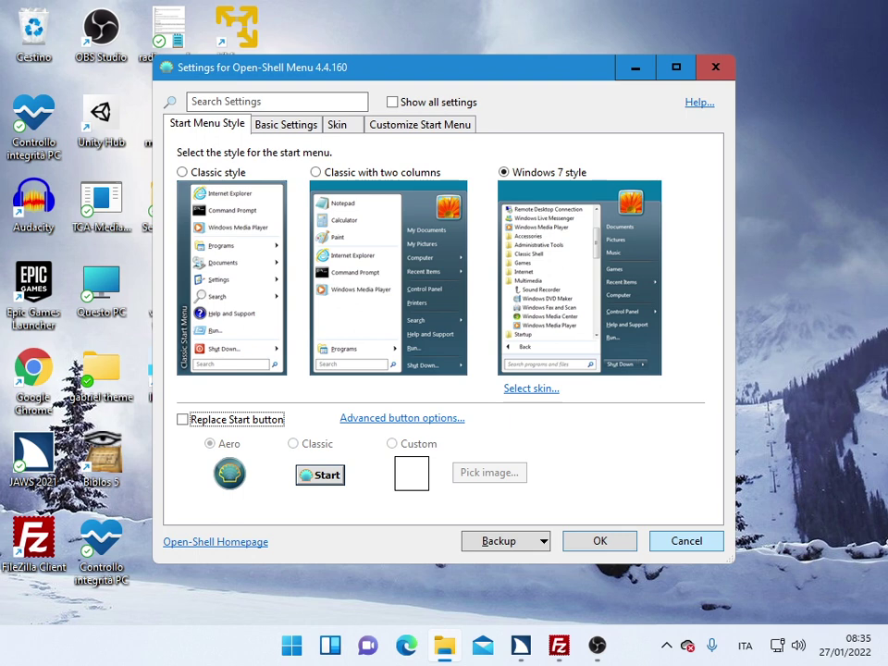
{"action": "key", "text": "space"}
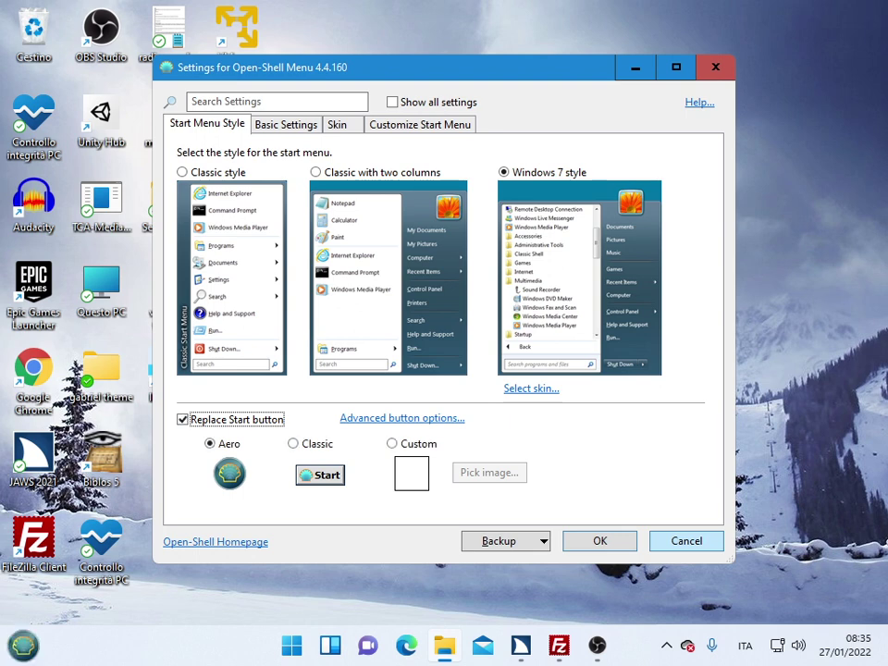
Step: Open the advanced button options and review the Replace Start button, Show on all taskbars and Button tooltip settings
{"action": "key", "text": "Tab"}
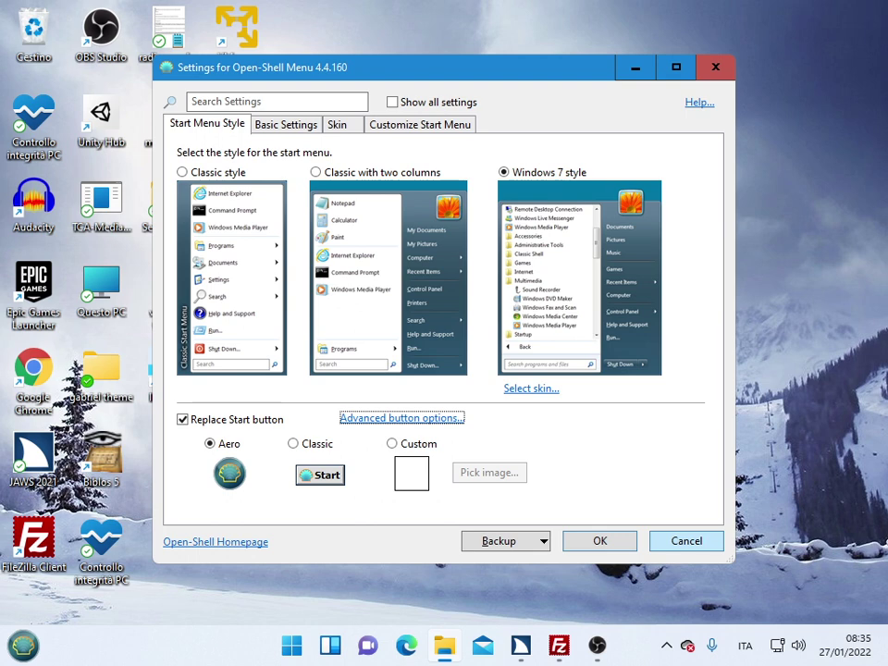
{"action": "key", "text": "Return"}
{"action": "left_click", "coordinate": [278, 102]}
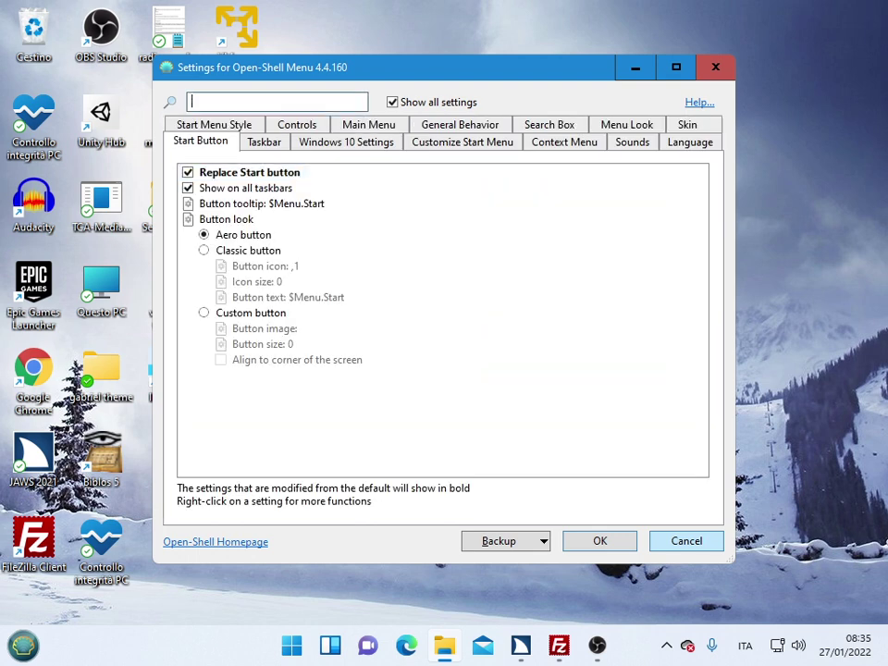
{"action": "left_click", "coordinate": [249, 172]}
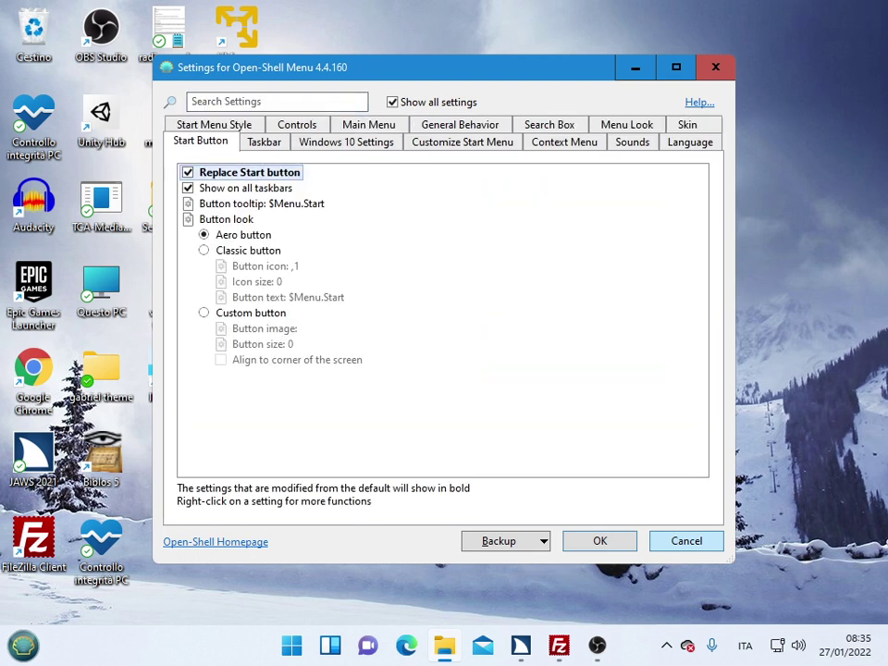
{"action": "left_click", "coordinate": [246, 188]}
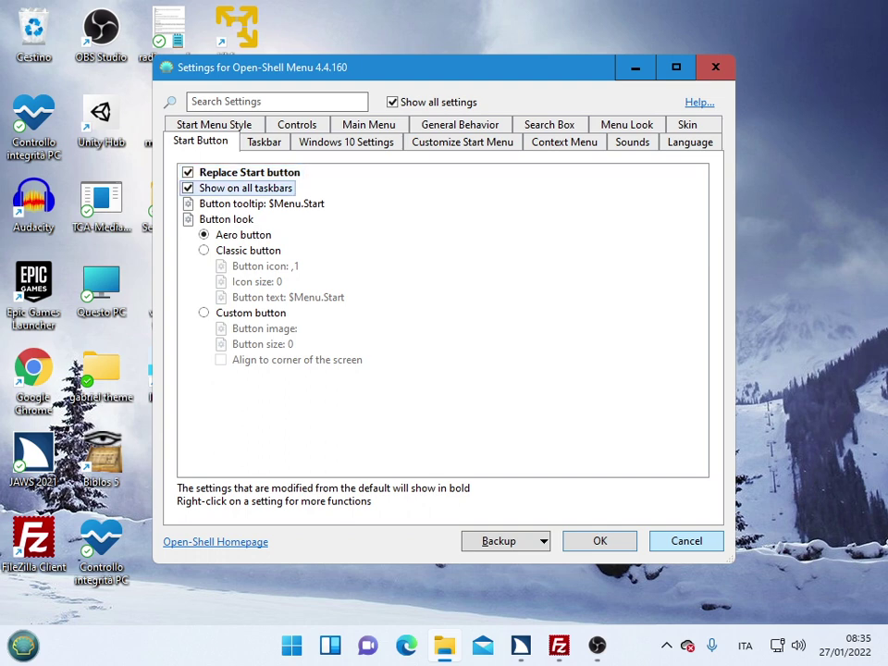
{"action": "left_click", "coordinate": [262, 204]}
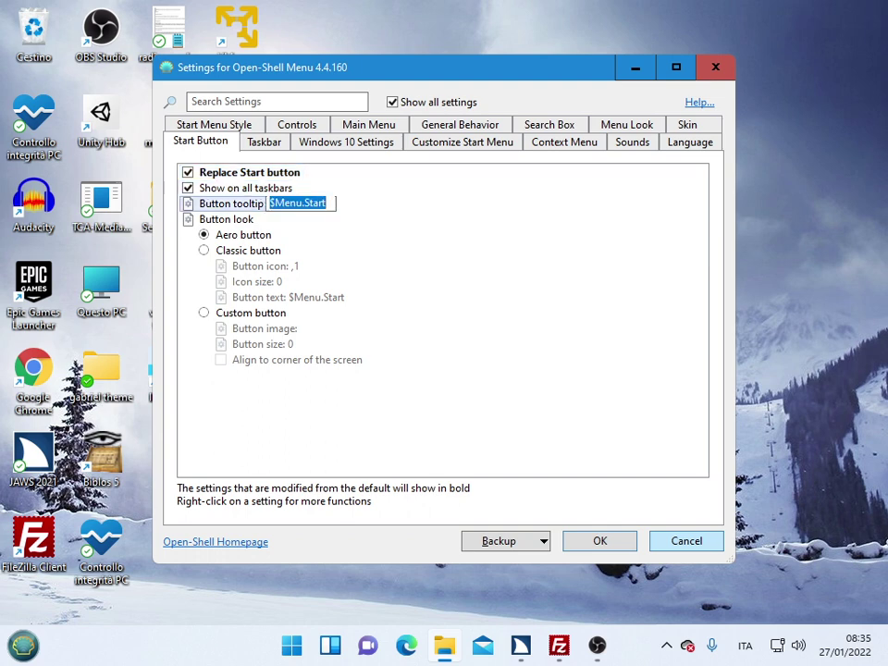
{"action": "left_click", "coordinate": [277, 102]}
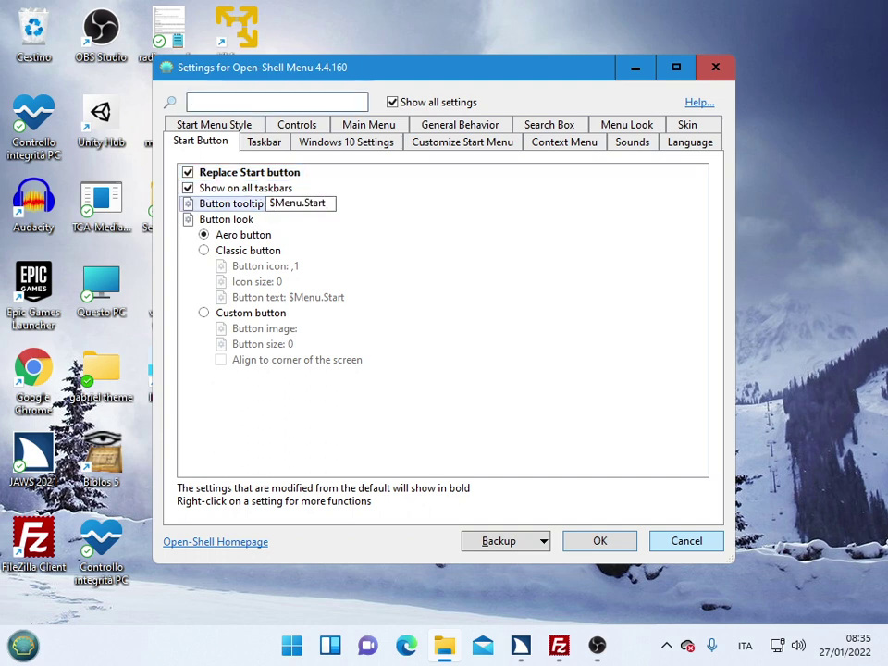
Step: Save the Open-Shell Menu settings and return to the desktop
{"action": "key", "text": "Tab"}
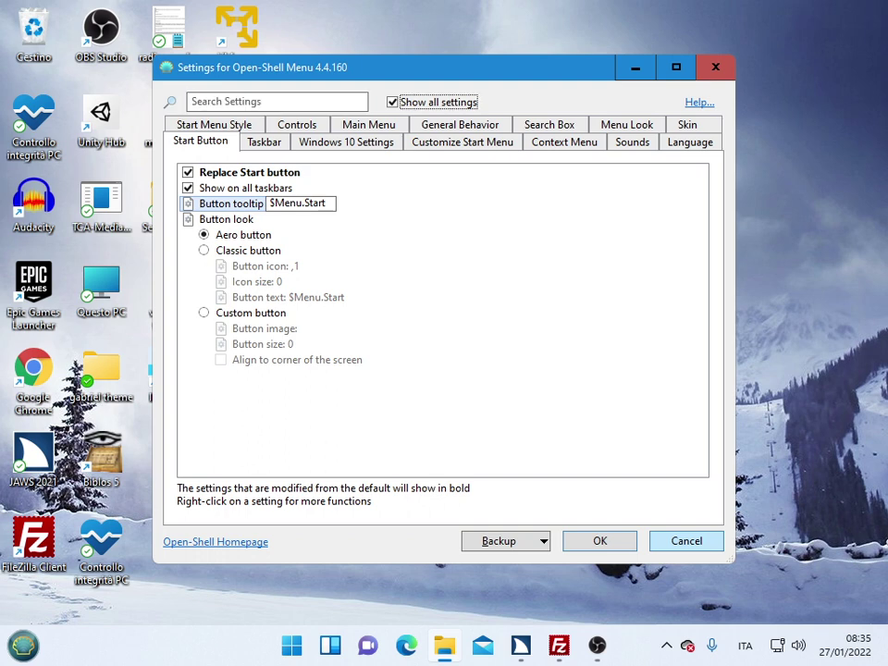
{"action": "key", "text": "Tab"}
{"action": "key", "text": "Tab"}
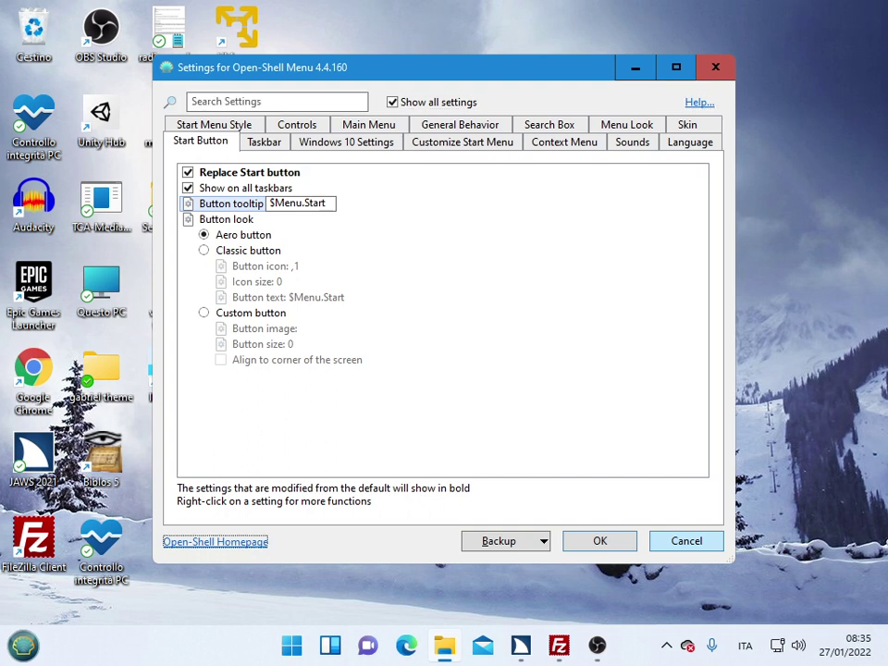
{"action": "key", "text": "Tab"}
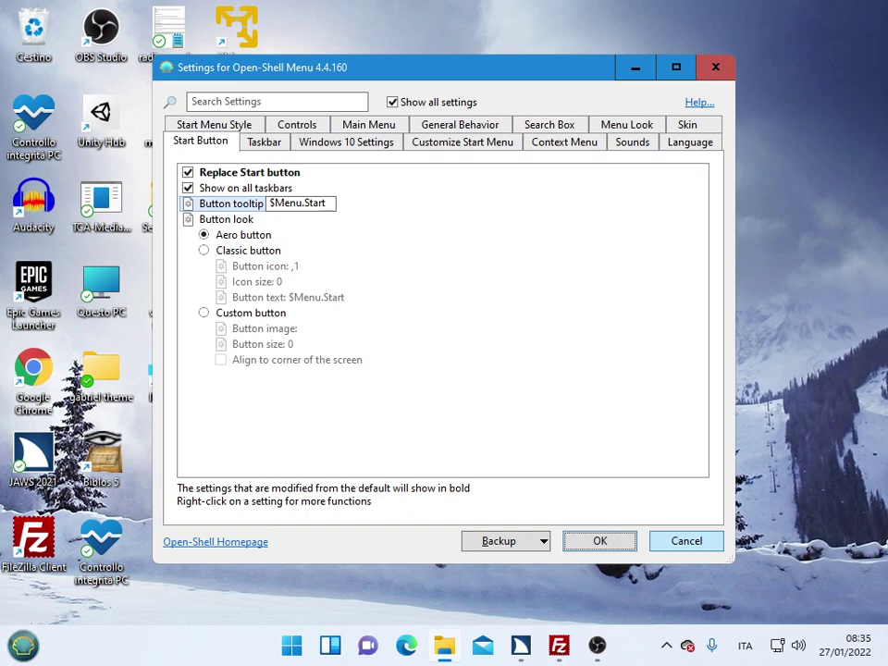
{"action": "key", "text": "Tab"}
{"action": "key", "text": "Return"}
{"action": "key", "text": "Tab"}
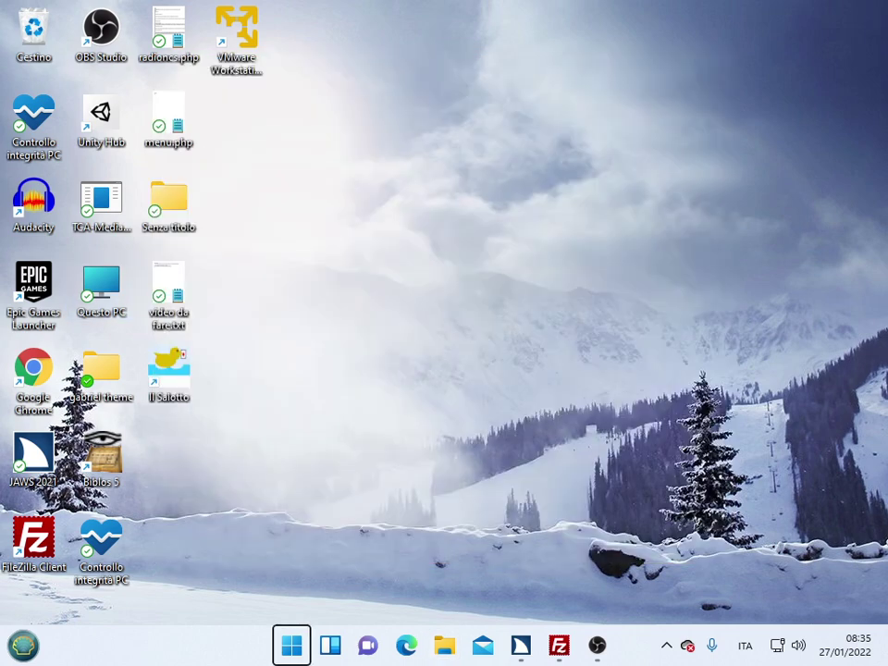
{"action": "key", "text": "shift+Tab"}
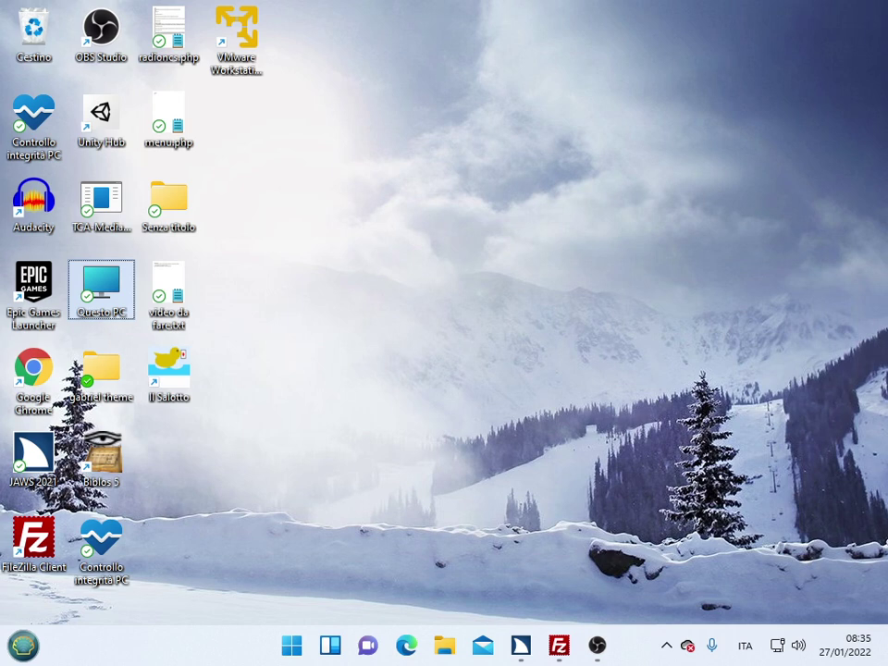
Step: Open the new Open-Shell Start menu and look through the recent files listed under Blocco note
{"action": "key", "text": "super"}
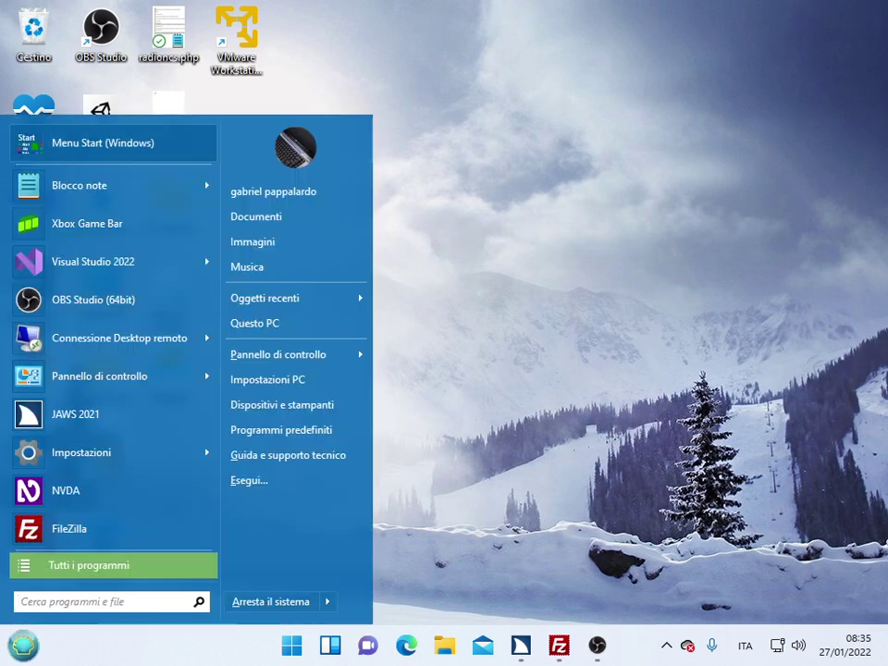
{"action": "key", "text": "Down"}
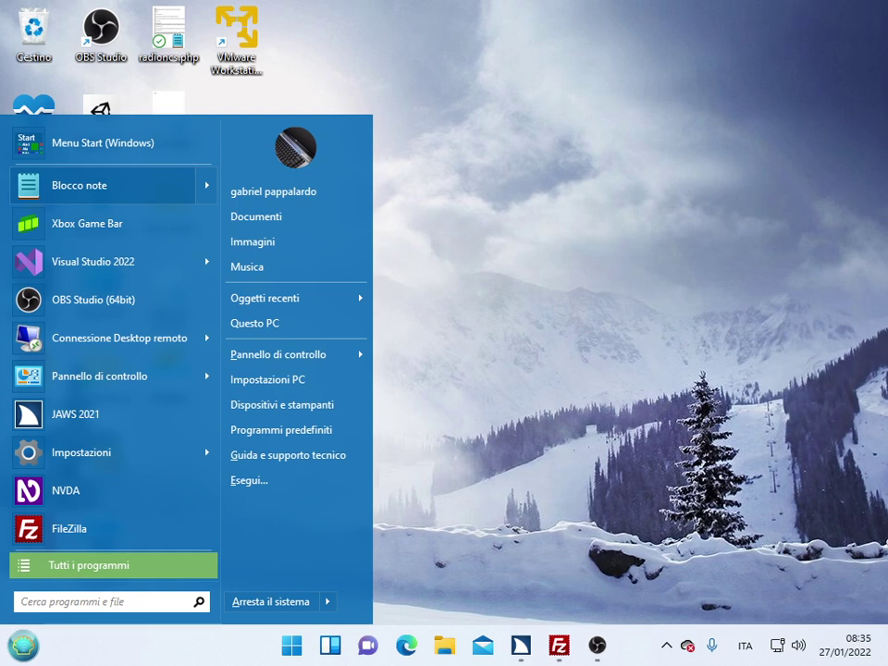
{"action": "key", "text": "Right"}
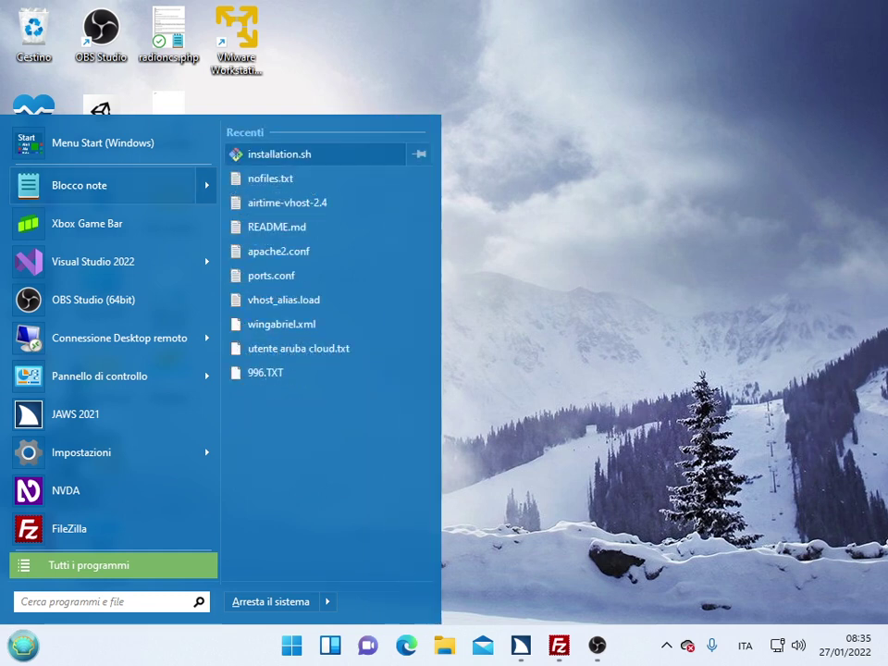
{"action": "key", "text": "Down"}
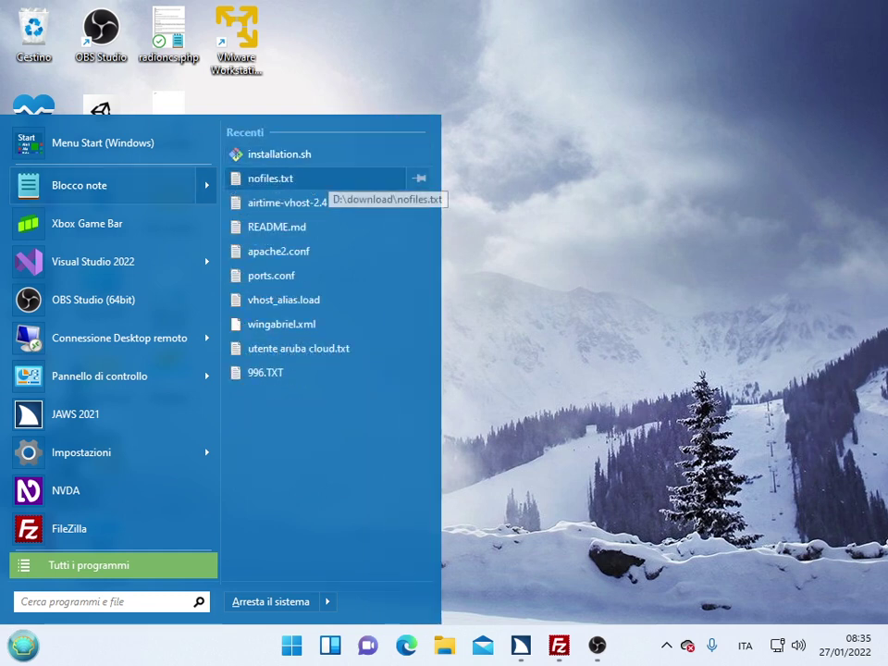
{"action": "key", "text": "Left"}
{"action": "key", "text": "Down"}
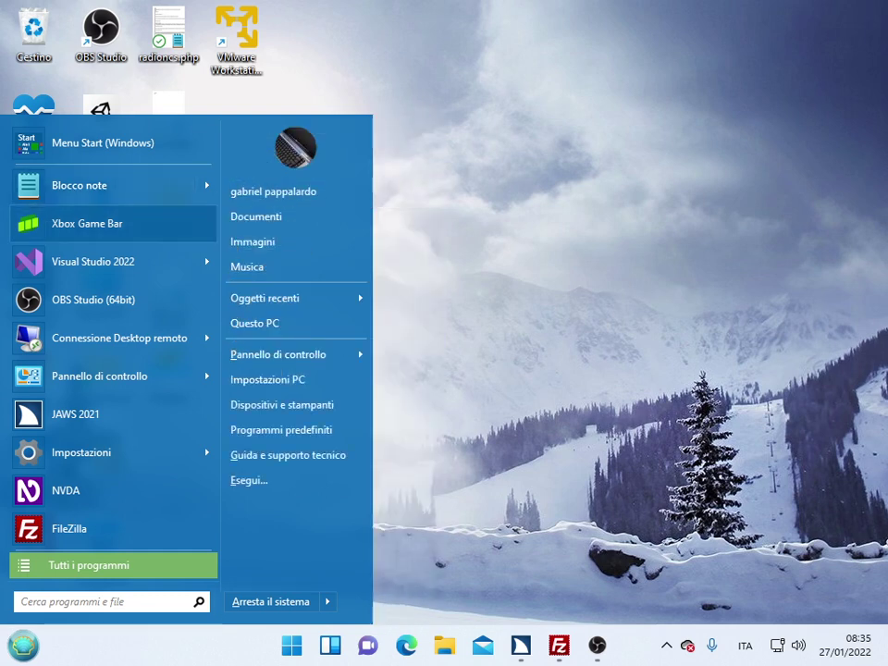
Step: Look through the Start menu's folder and system links, from the user folder and Documenti down to Guida e supporto tecnico and Esegui
{"action": "key", "text": "Right"}
{"action": "key", "text": "Up"}
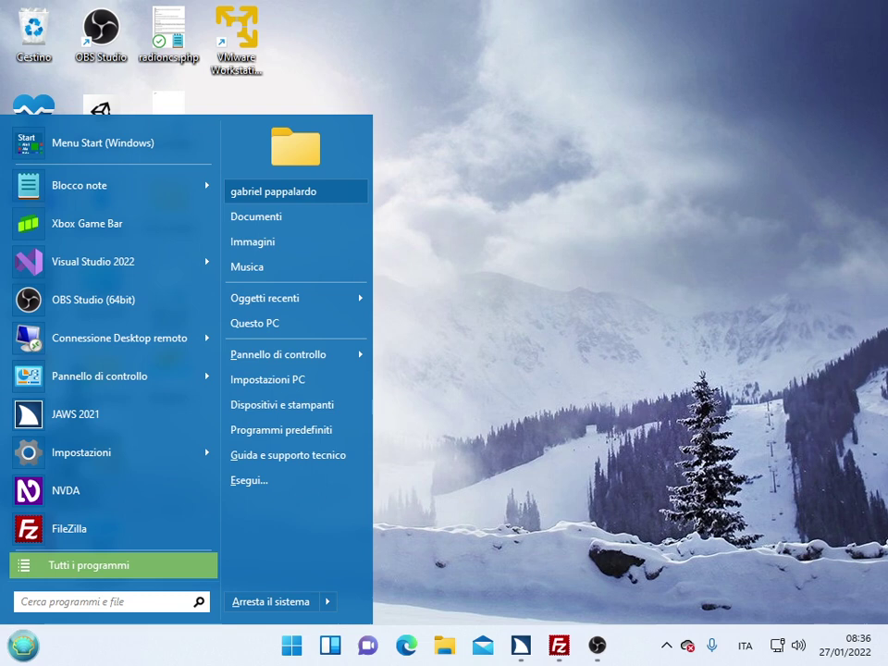
{"action": "key", "text": "Down"}
{"action": "key", "text": "Down"}
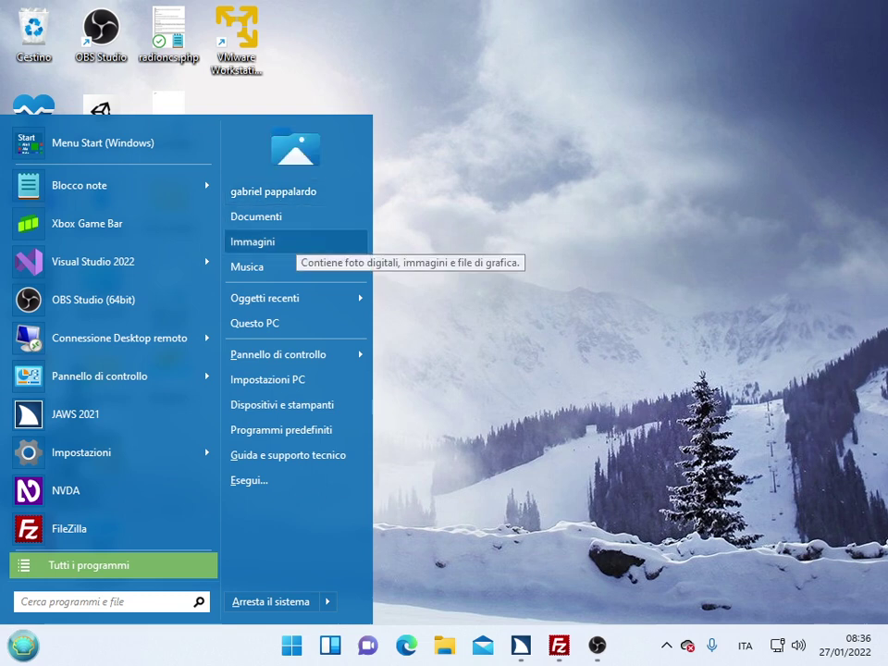
{"action": "key", "text": "Down"}
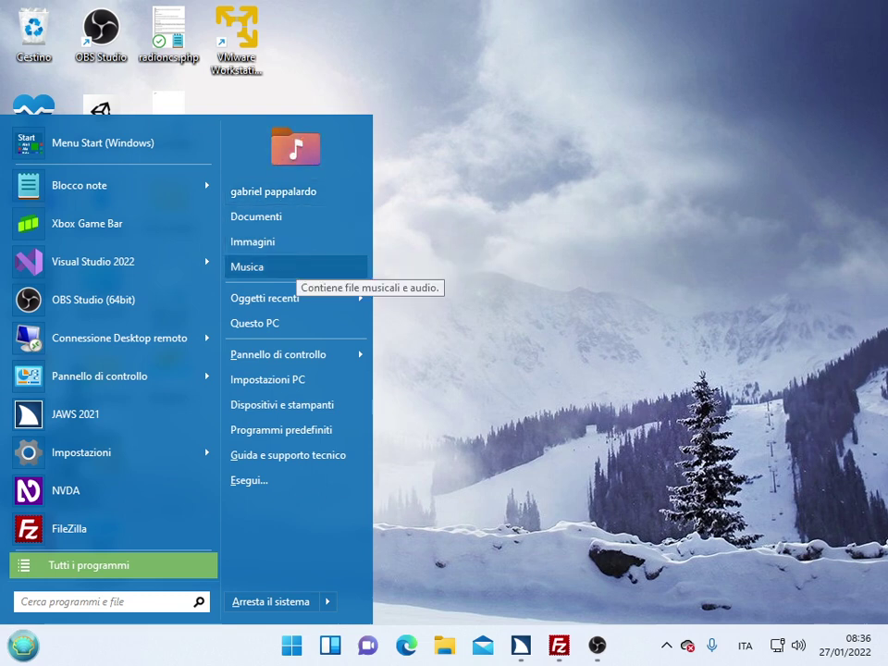
{"action": "key", "text": "Down"}
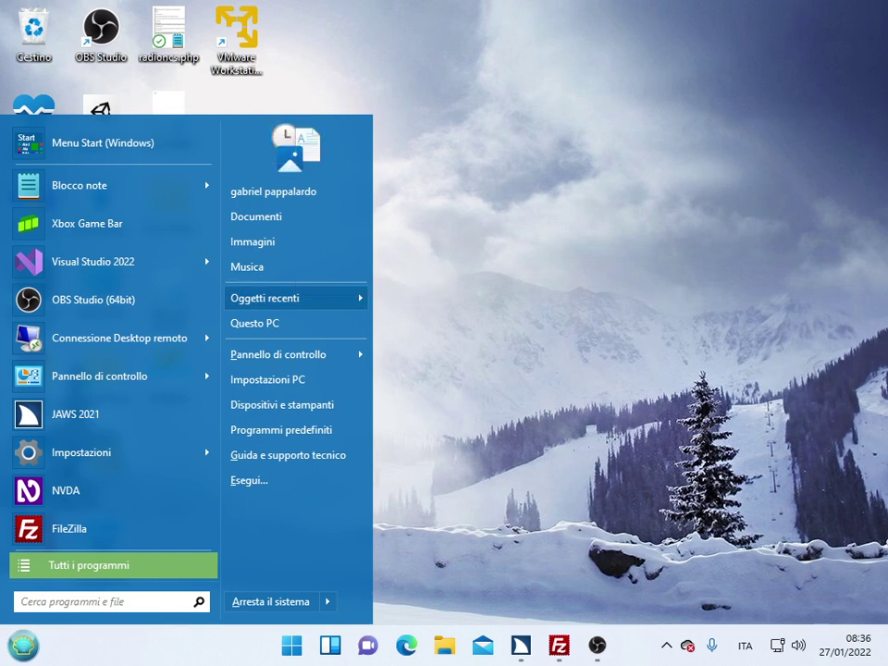
{"action": "key", "text": "Down"}
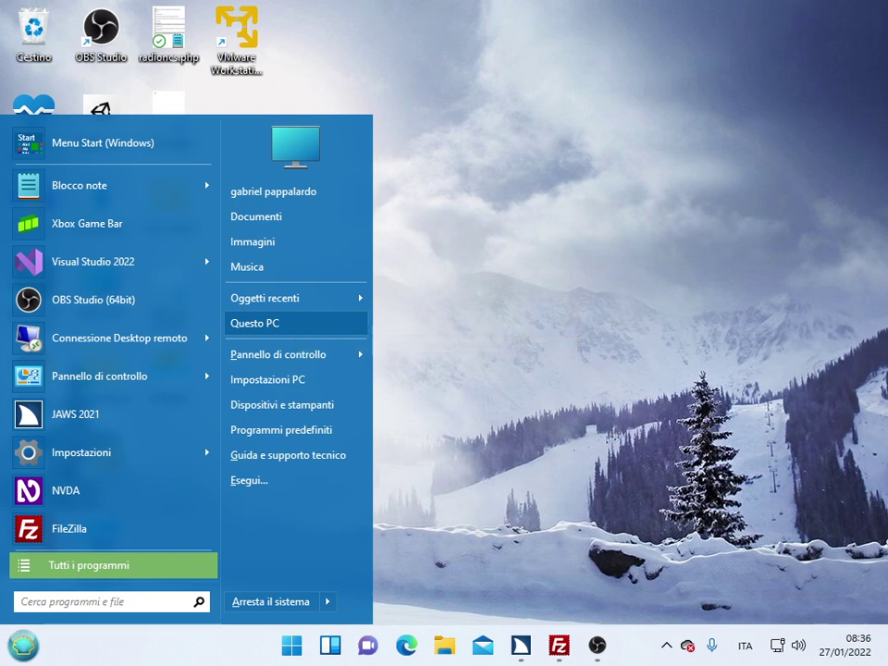
{"action": "key", "text": "Down"}
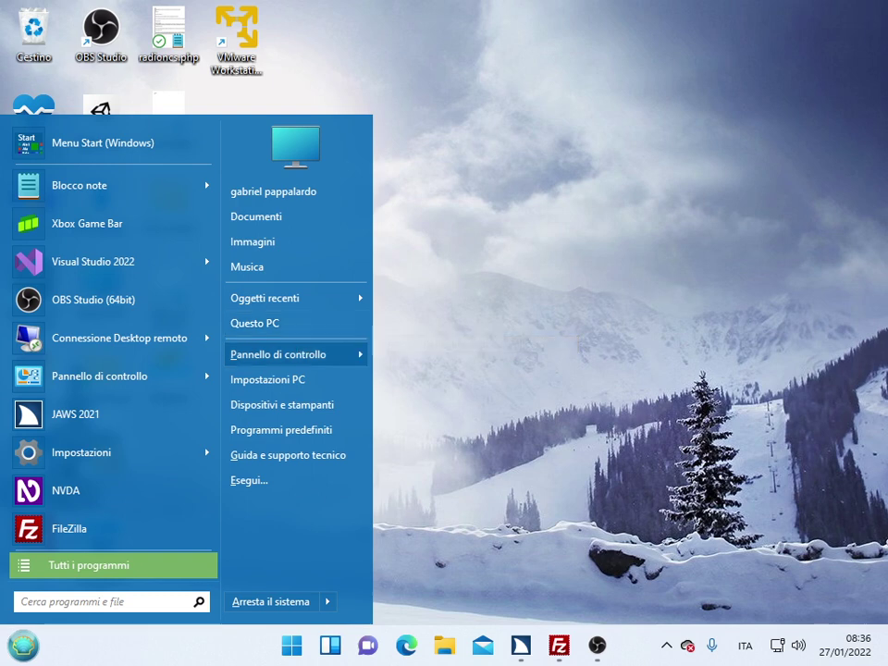
{"action": "key", "text": "Down"}
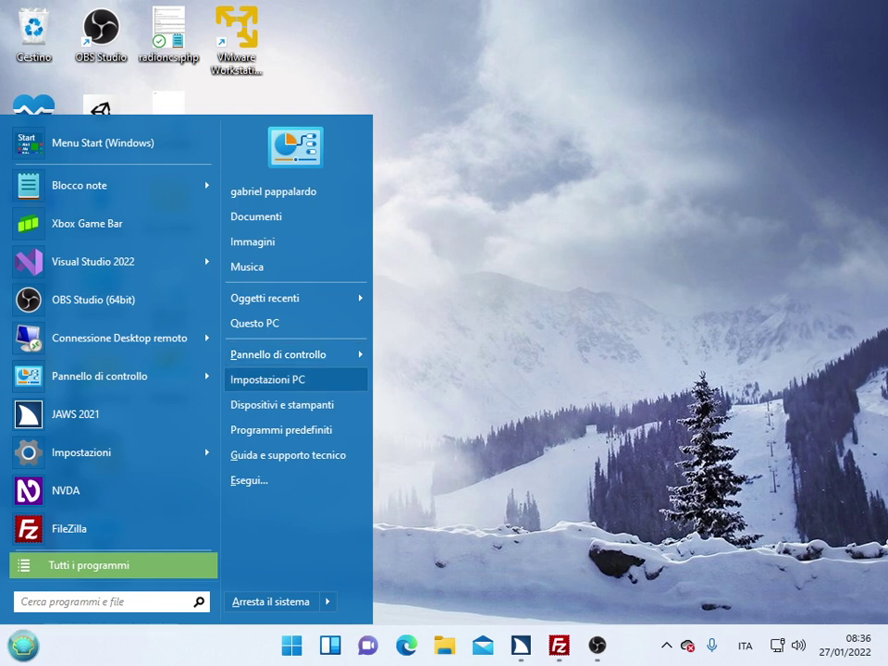
{"action": "key", "text": "Down"}
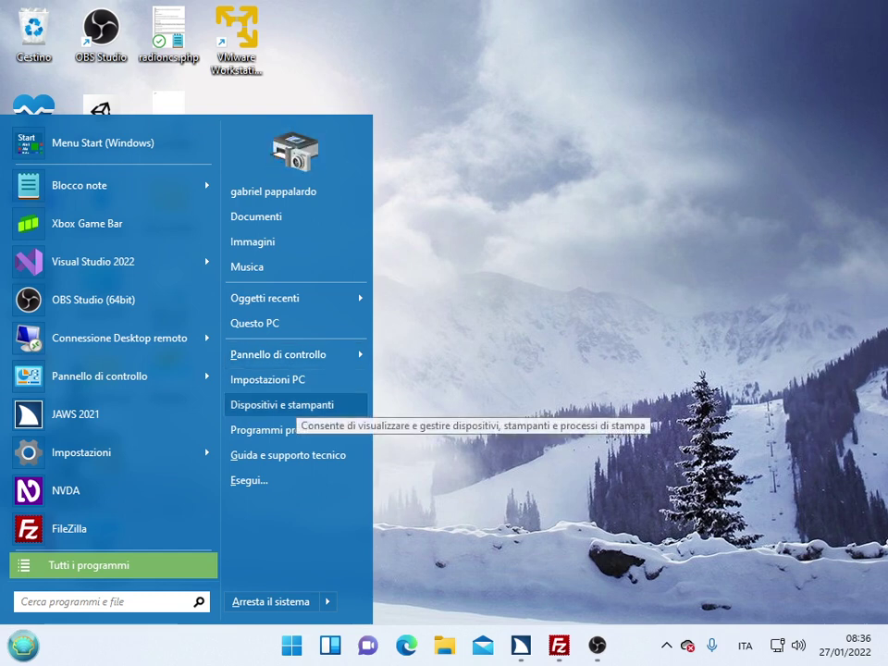
{"action": "key", "text": "Down"}
{"action": "key", "text": "Down"}
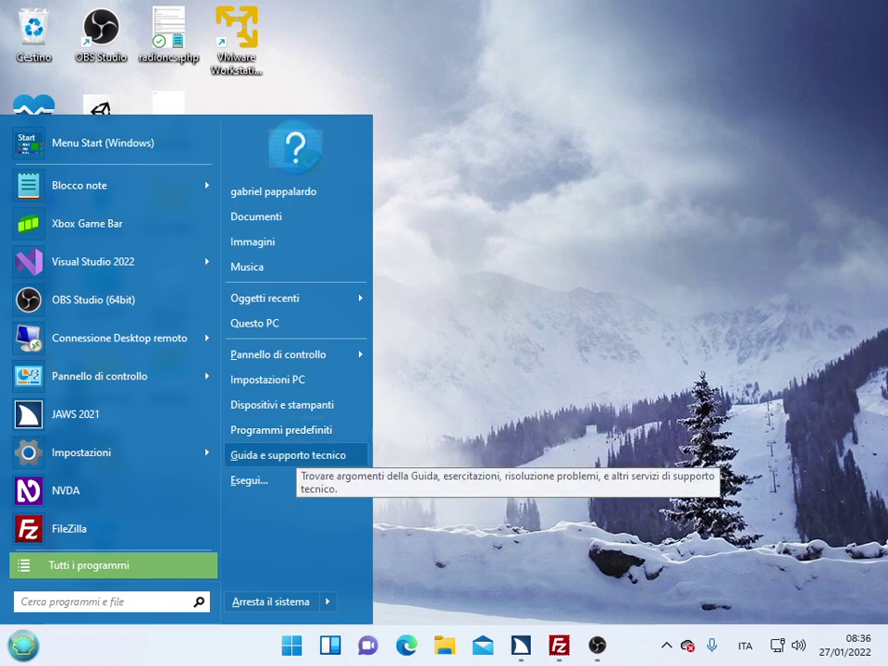
{"action": "key", "text": "Down"}
{"action": "key", "text": "Down"}
Step: Look through the Start menu's program shortcuts from Menu Start (Windows) down to FileZilla
{"action": "key", "text": "Tab"}
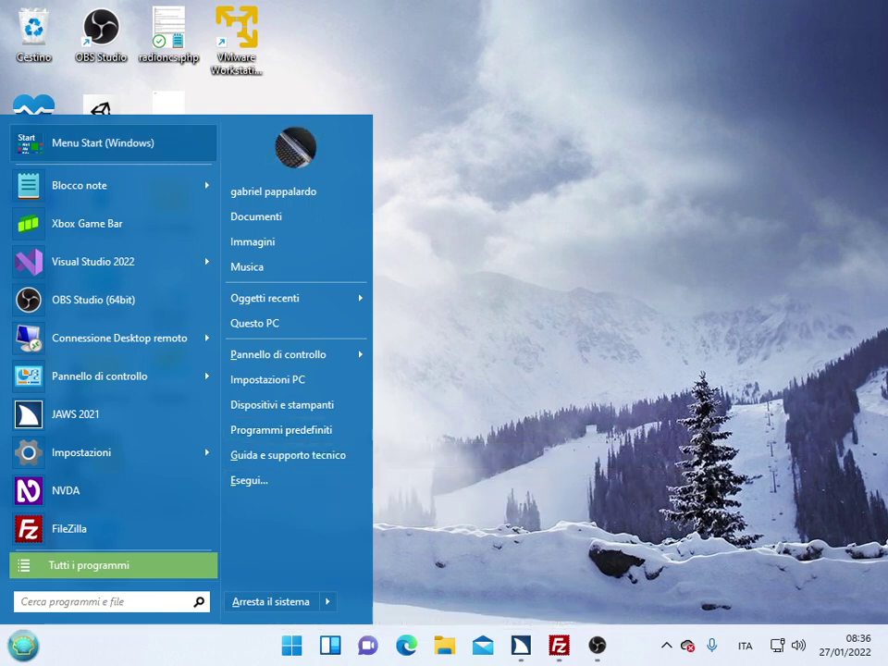
{"action": "key", "text": "Down"}
{"action": "key", "text": "Down"}
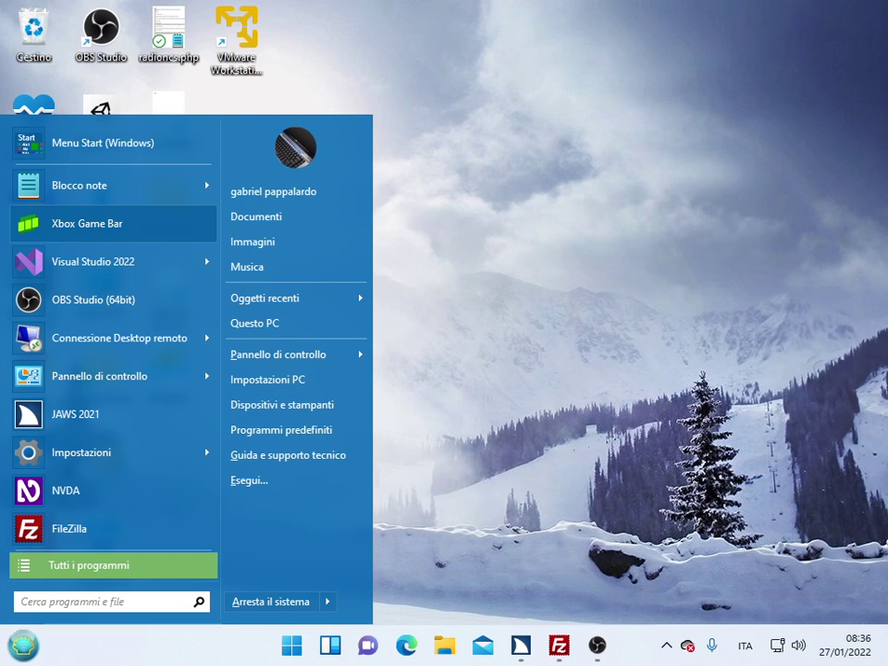
{"action": "key", "text": "Down"}
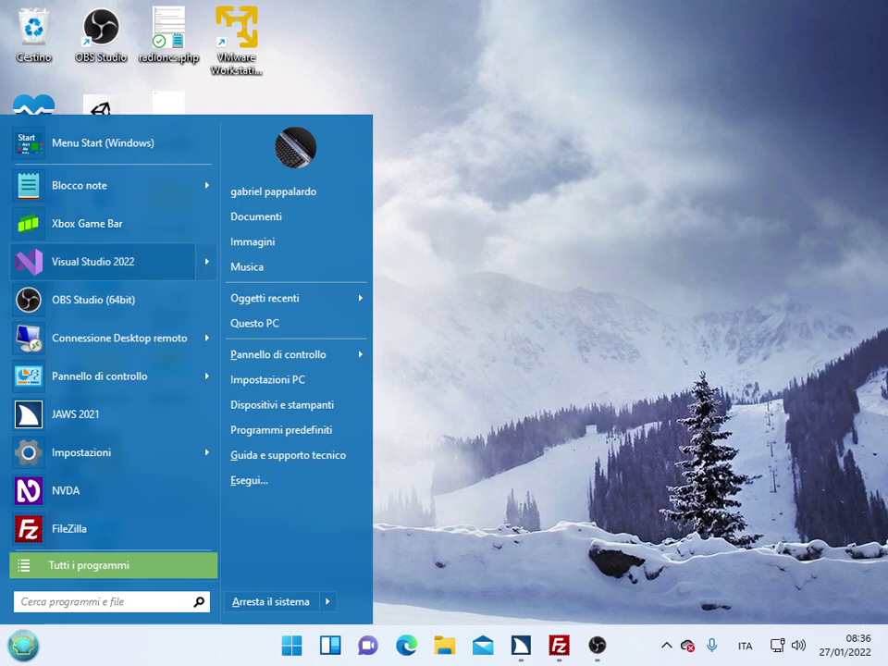
{"action": "key", "text": "Down"}
{"action": "key", "text": "Down"}
{"action": "key", "text": "Down"}
{"action": "key", "text": "Down"}
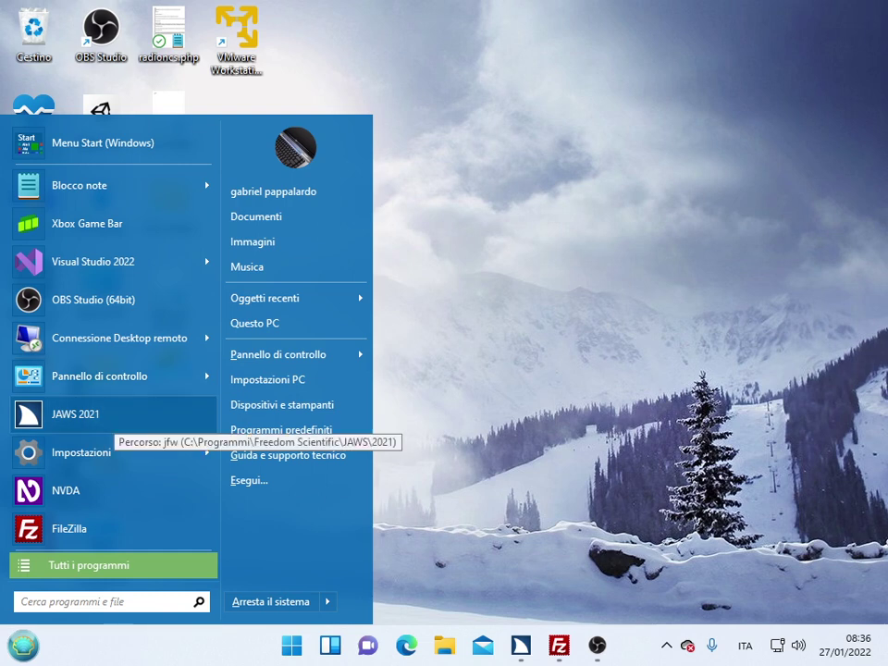
{"action": "key", "text": "Down"}
{"action": "key", "text": "Down"}
{"action": "key", "text": "Down"}
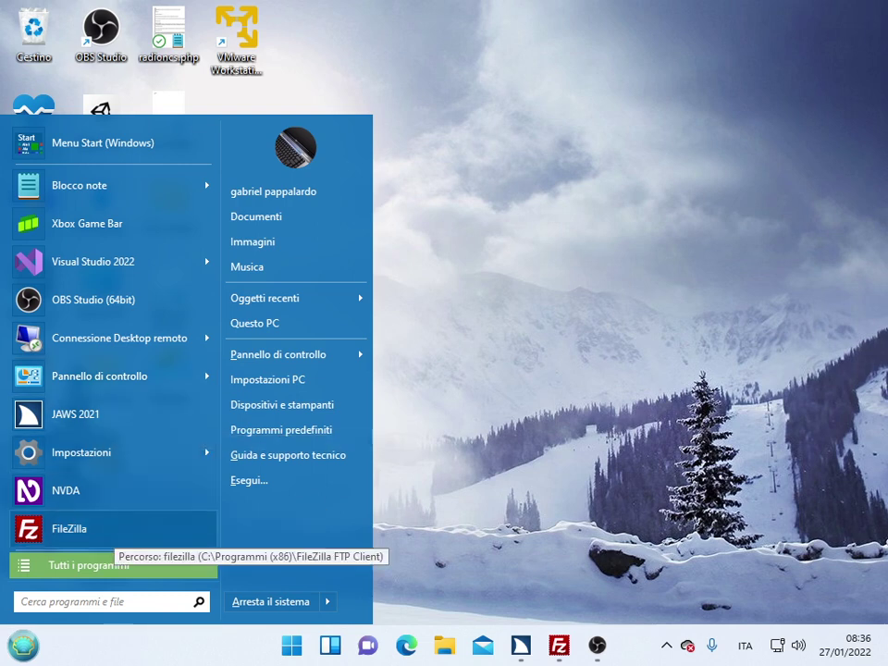
Step: Open the Tutti i programmi list, look at its first entries down to Blend for Visual Studio 2022, and close the Start menu
{"action": "key", "text": "Down"}
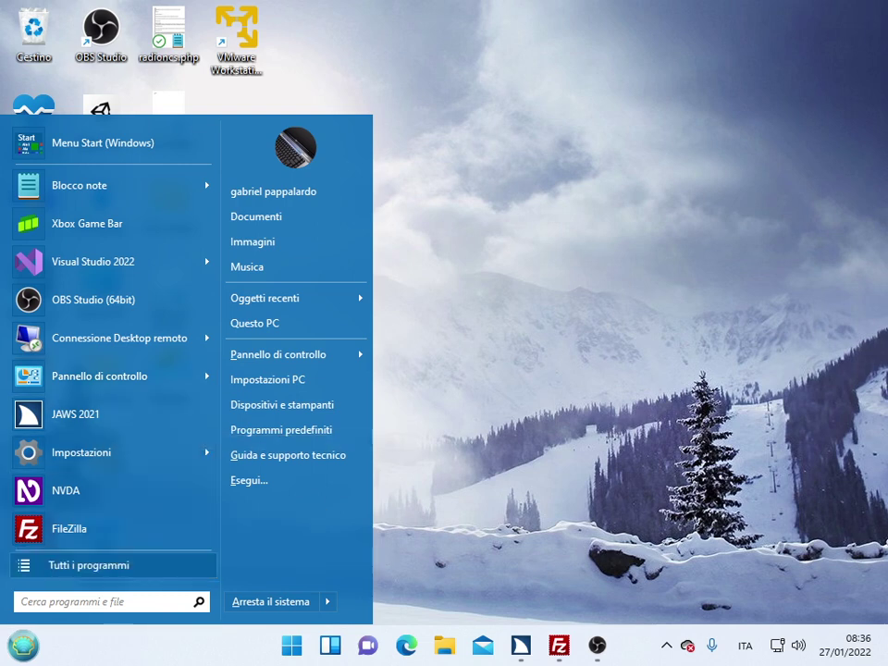
{"action": "key", "text": "Return"}
{"action": "key", "text": "Down"}
{"action": "key", "text": "Down"}
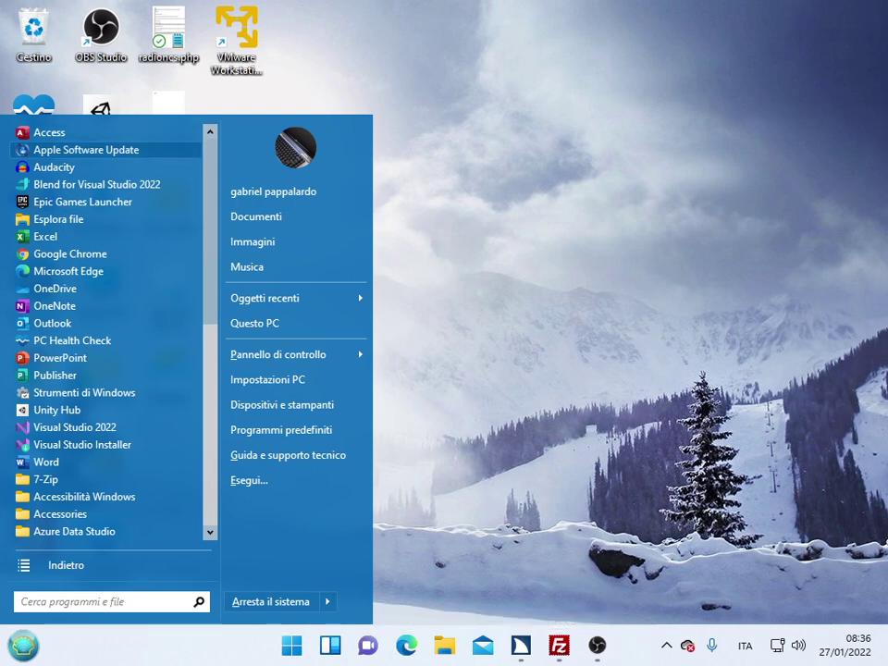
{"action": "key", "text": "Down"}
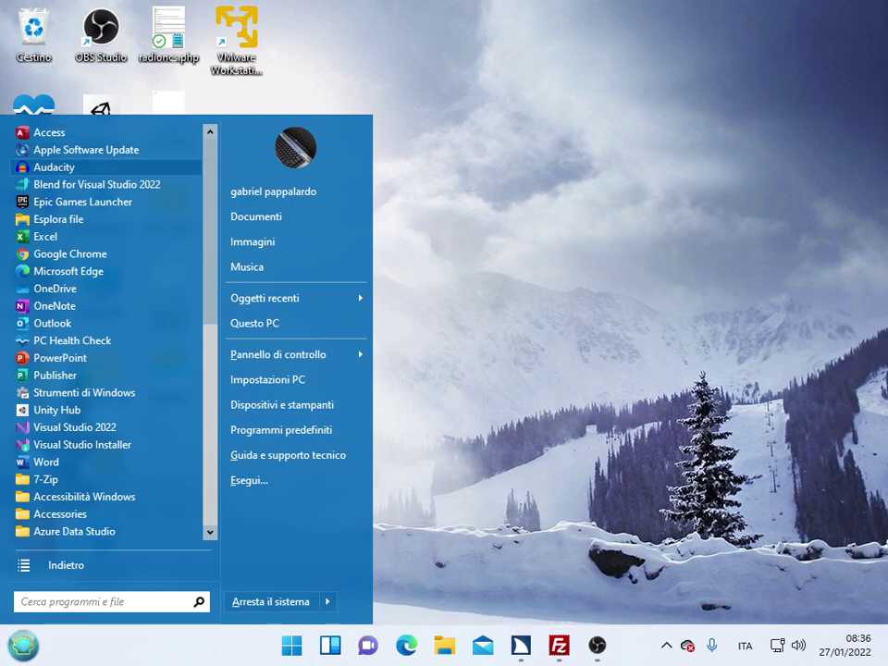
{"action": "key", "text": "Down"}
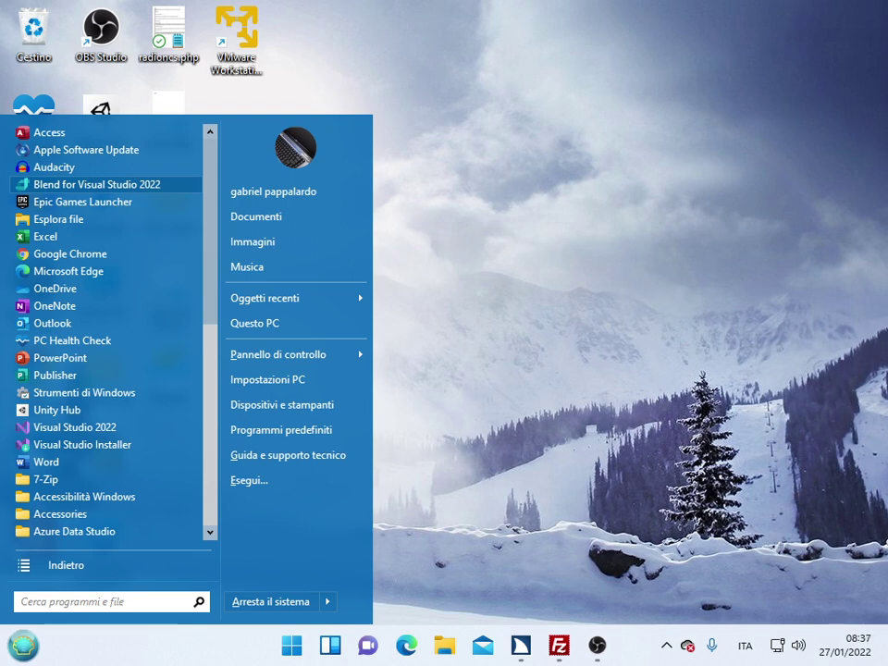
{"action": "key", "text": "Escape"}
Step: Open Questo PC from the desktop, select the Desktop folder to examine the Explorer window with its added toolbar, and close it
{"action": "key", "text": "Up"}
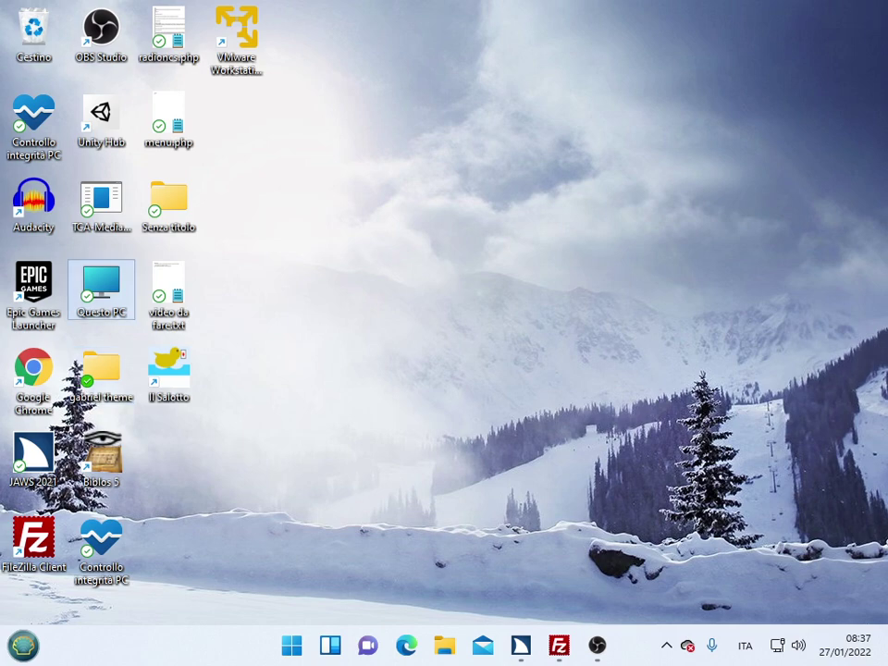
{"action": "key", "text": "Return"}
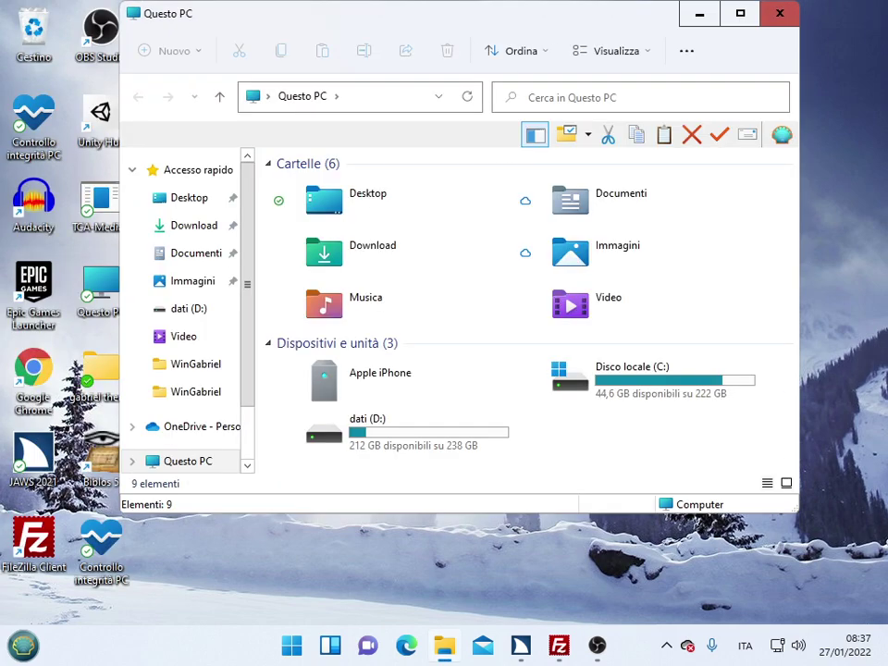
{"action": "left_click", "coordinate": [369, 200]}
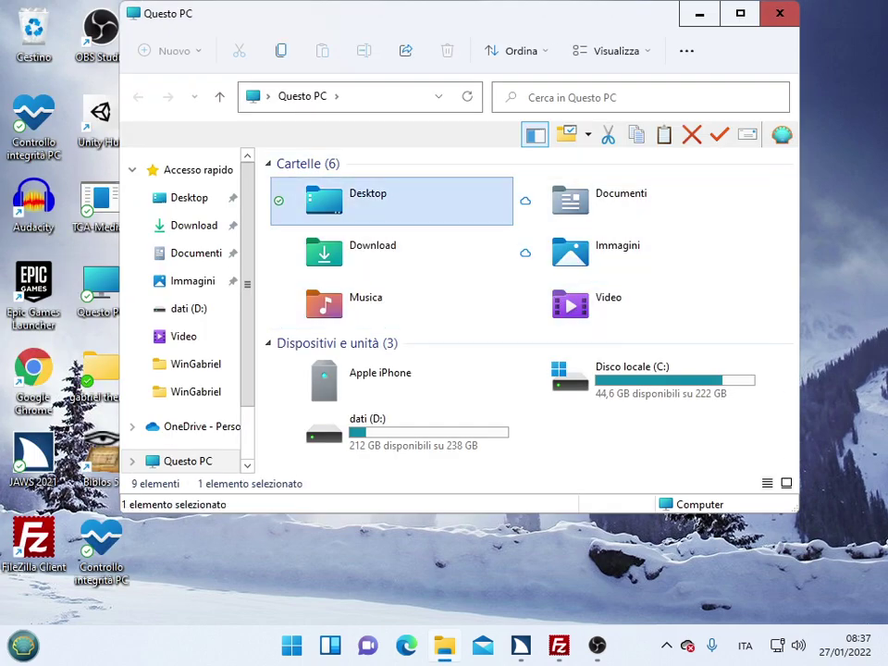
{"action": "key", "text": "Tab"}
{"action": "key", "text": "shift+Tab"}
{"action": "key", "text": "alt+F4"}
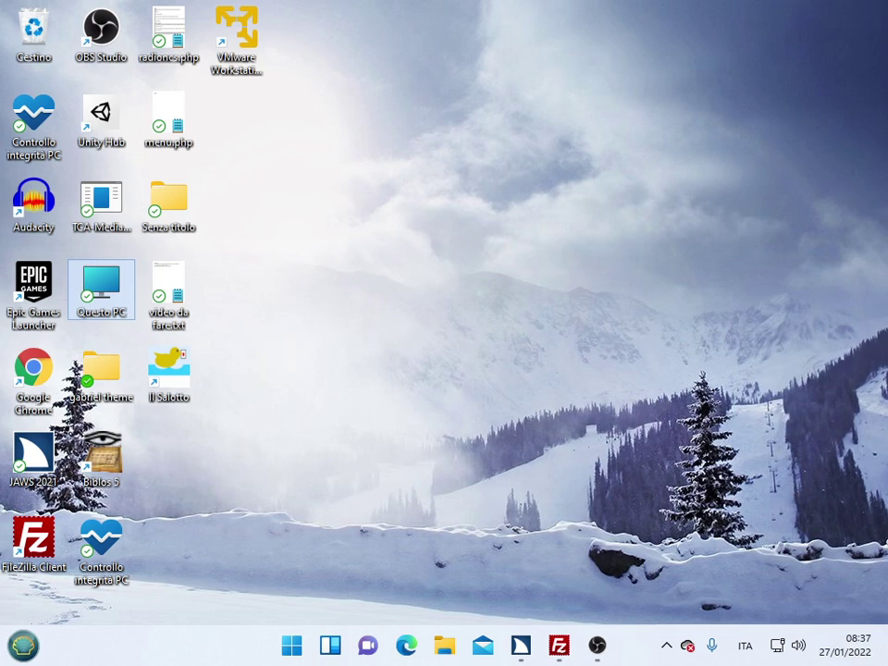
Step: Switch to the OBS Studio window
{"action": "key", "text": "alt+Tab"}
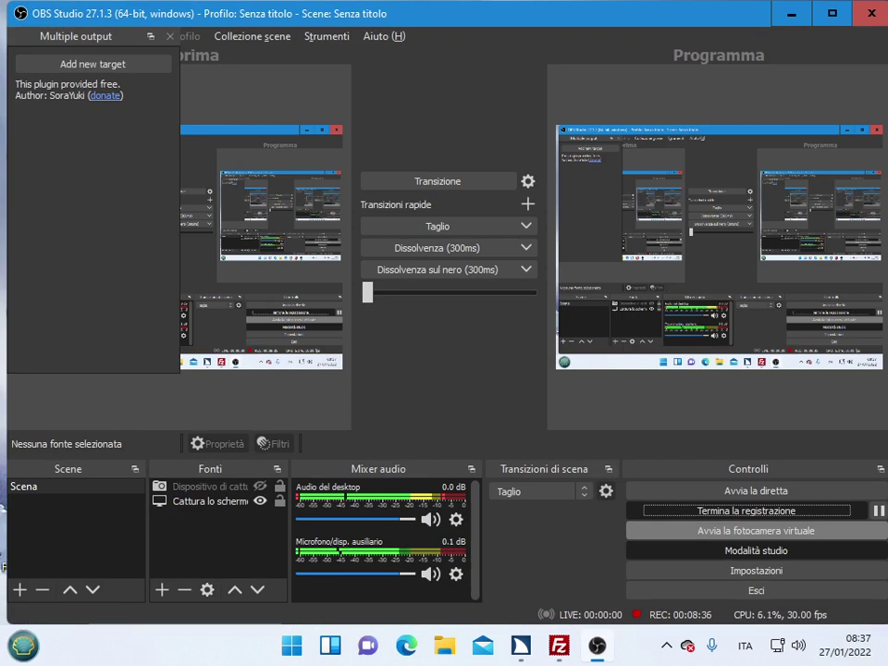